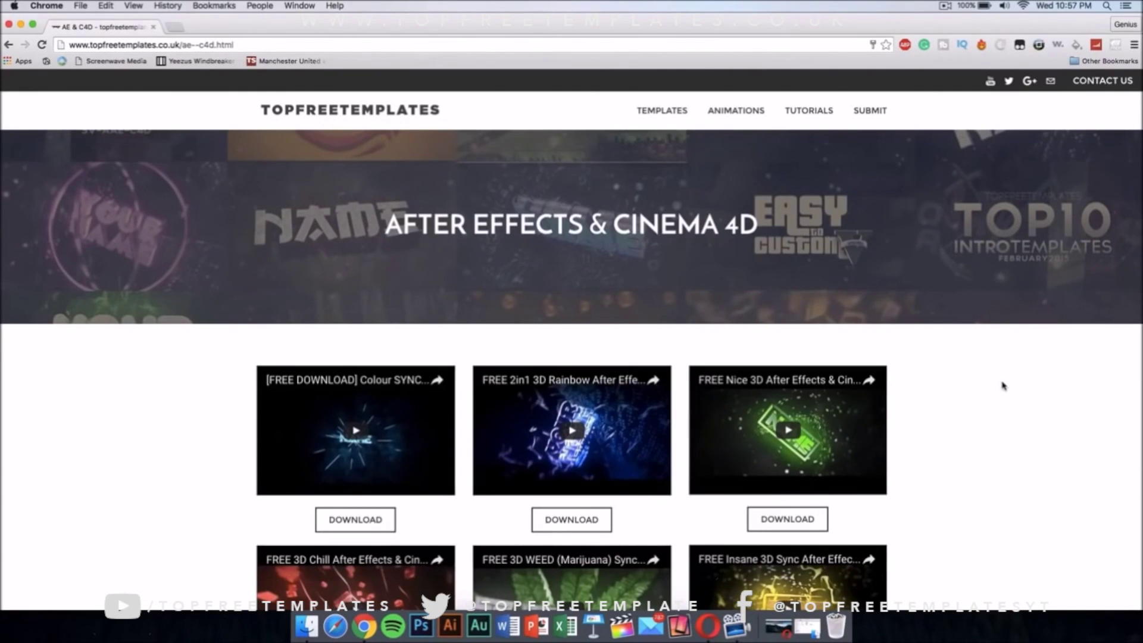
Examine the free After Effects & Cinema 4D intro templates offered on the TopFreeTemplates page.
scroll(1005, 386, "down", 10)
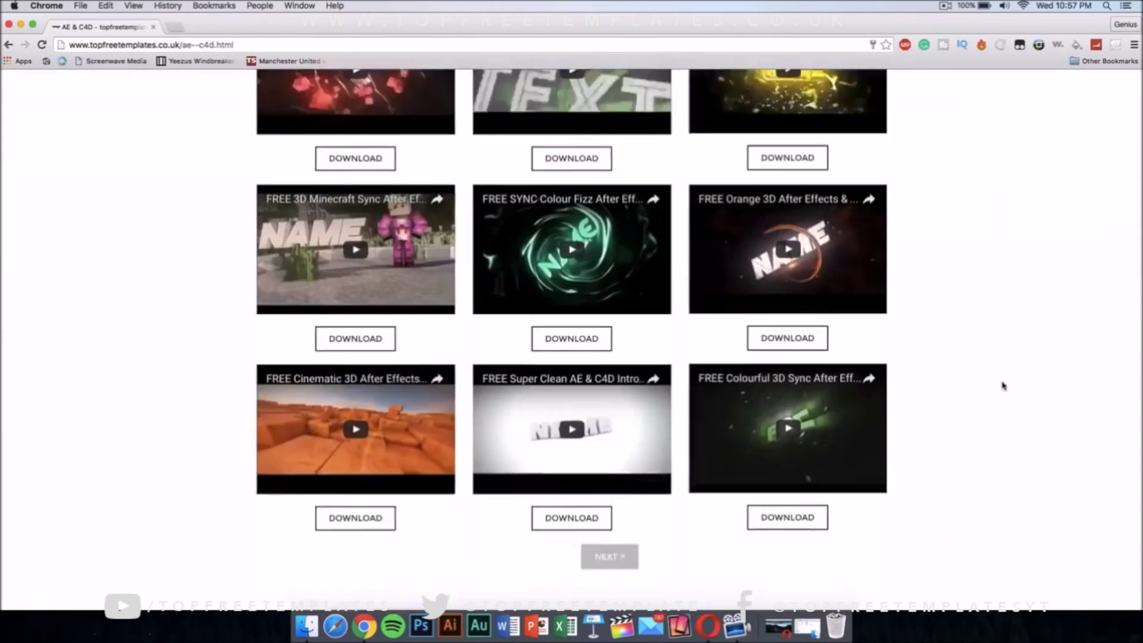
scroll(1004, 386, "up", 10)
scroll(1004, 386, "down", 10)
scroll(1004, 386, "up", 10)
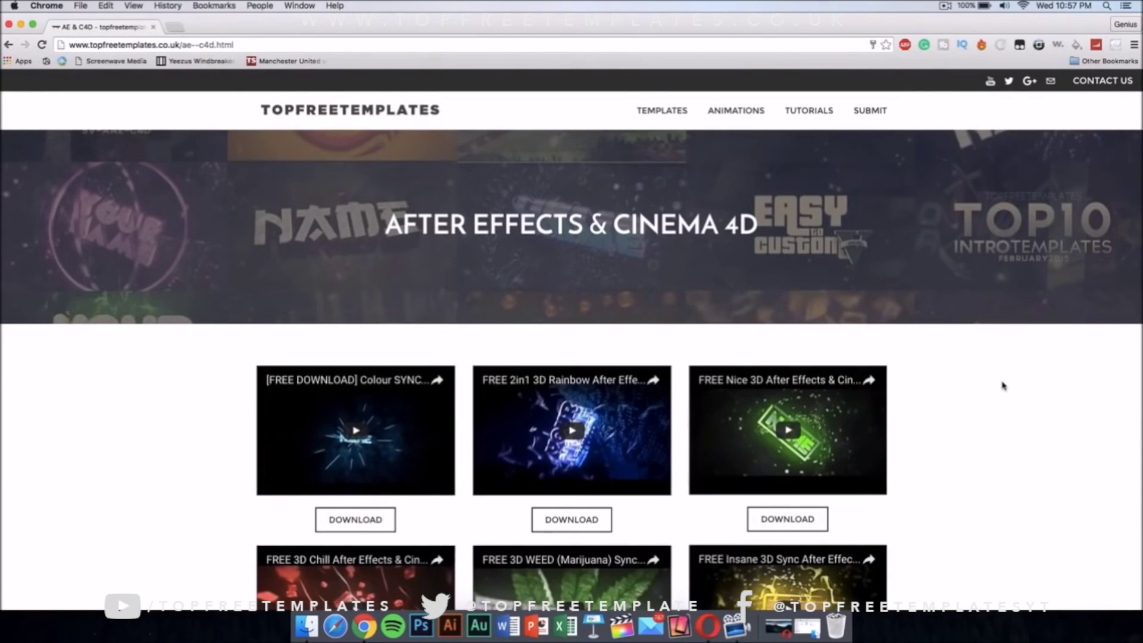
scroll(1004, 386, "down", 10)
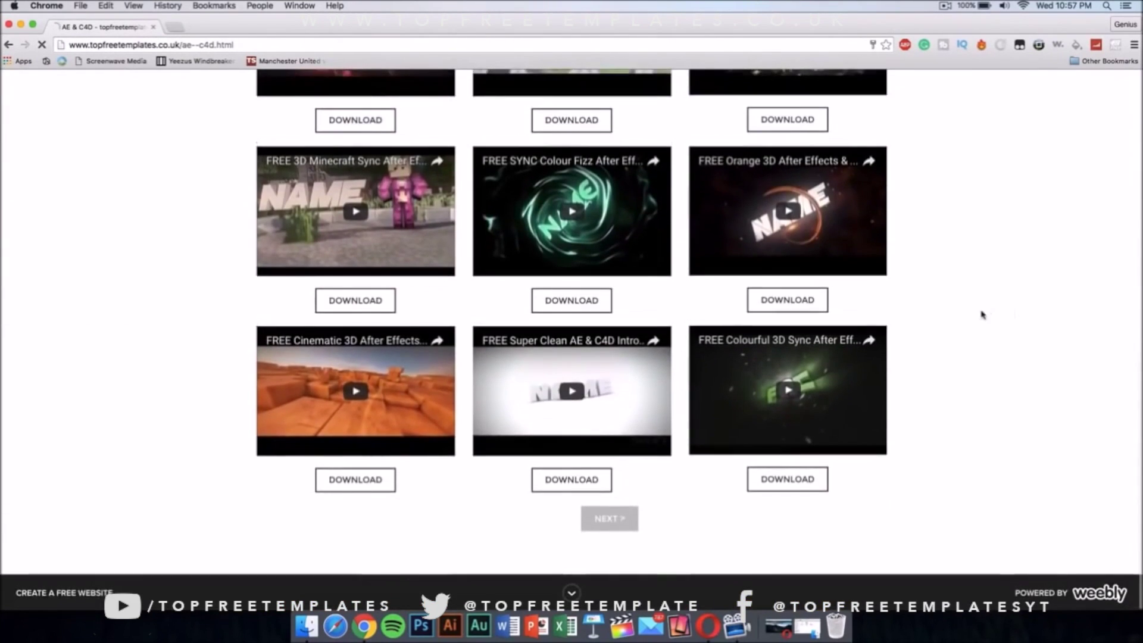
scroll(983, 314, "up", 10)
scroll(588, 471, "down", 4)
scroll(588, 470, "up", 5)
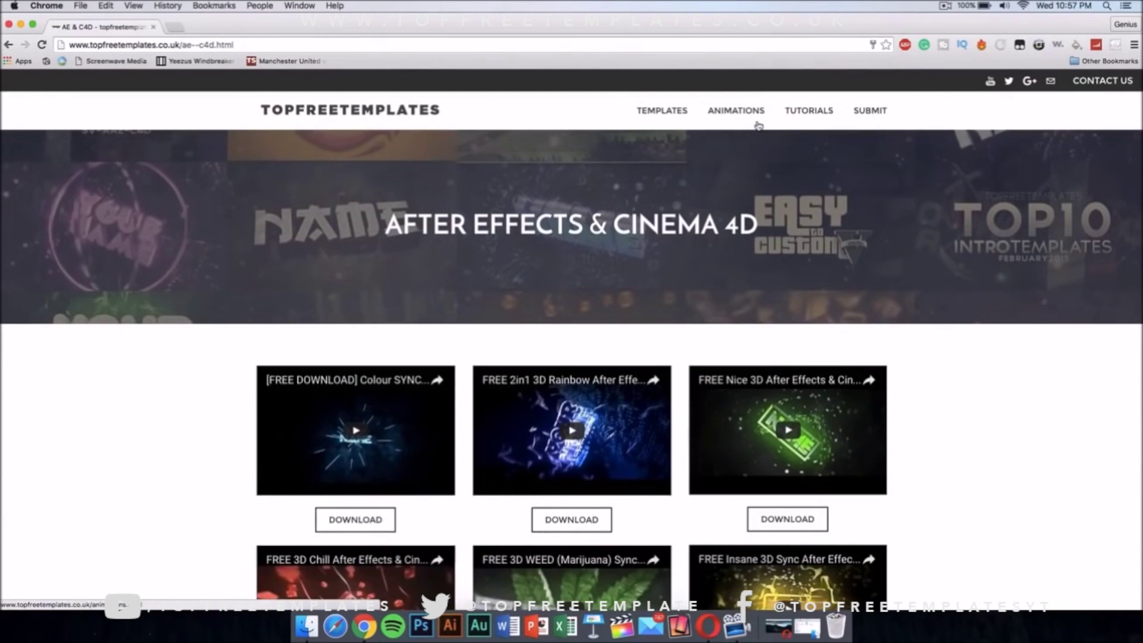
mouse_move(662, 109)
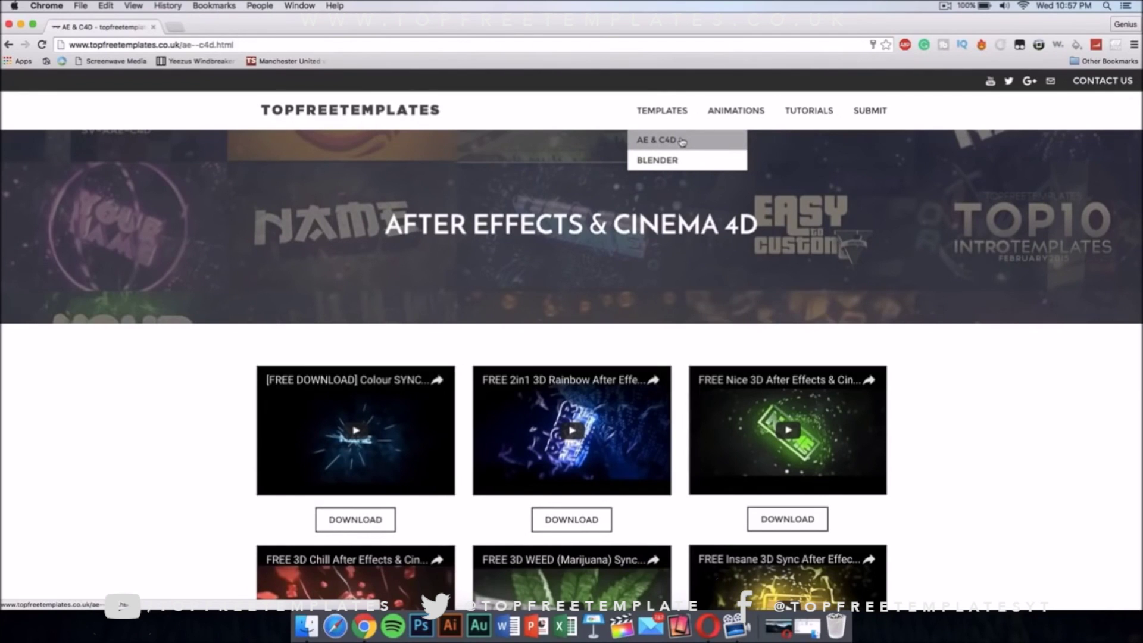
scroll(1031, 485, "down", 10)
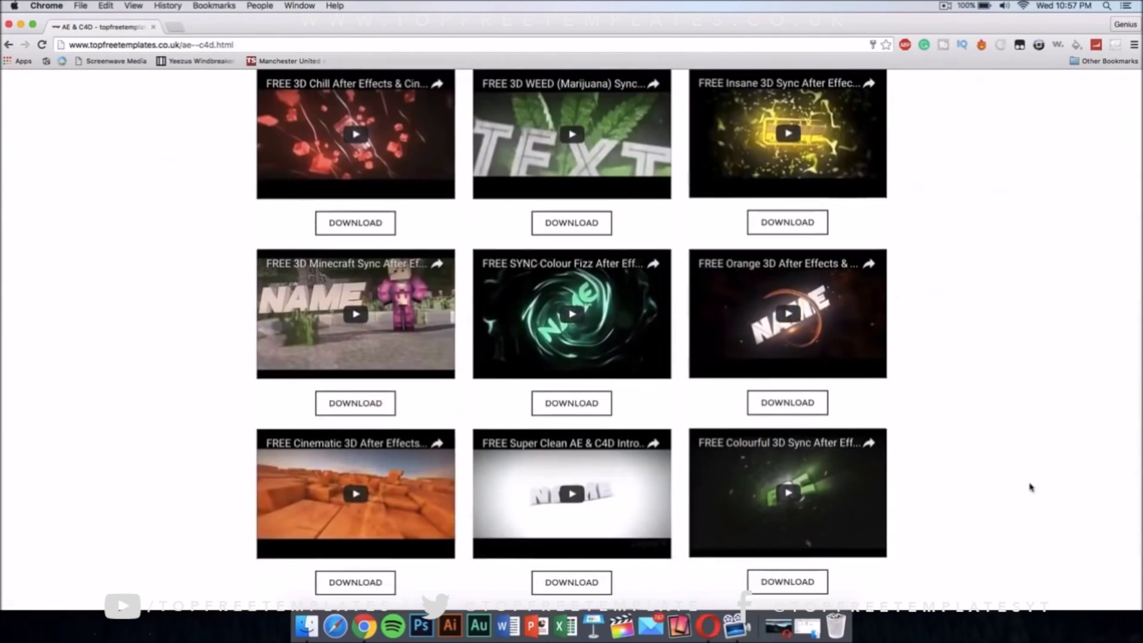
scroll(1030, 487, "down", 2)
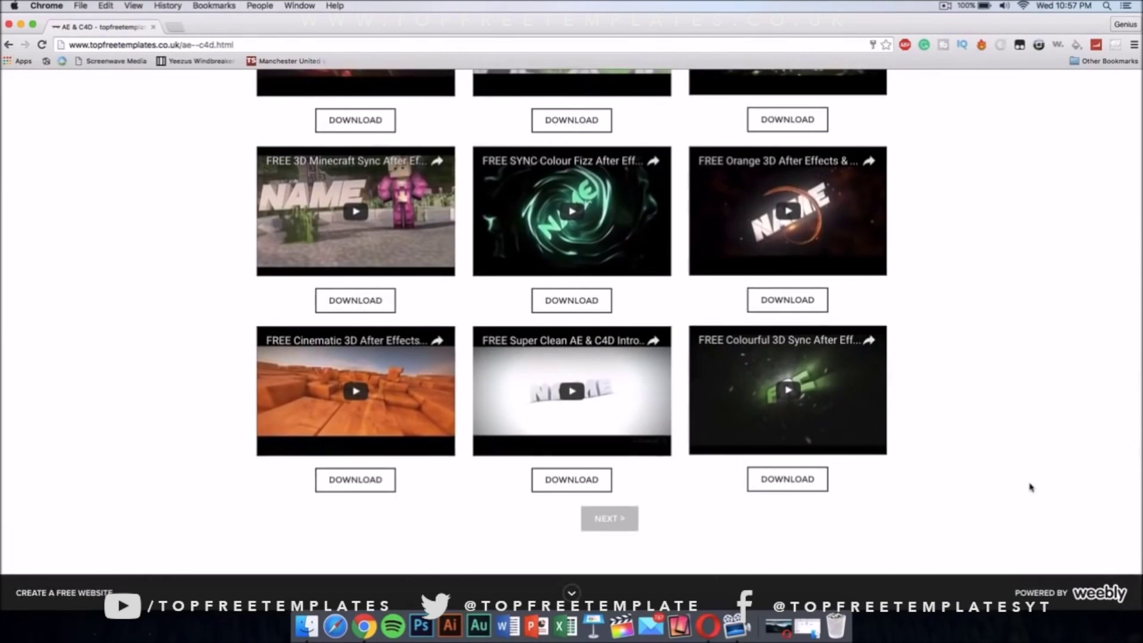
Preview the FREE Orange 3D After Effects & Cinema 4D template and open its download page to review the required steps.
left_click(790, 230)
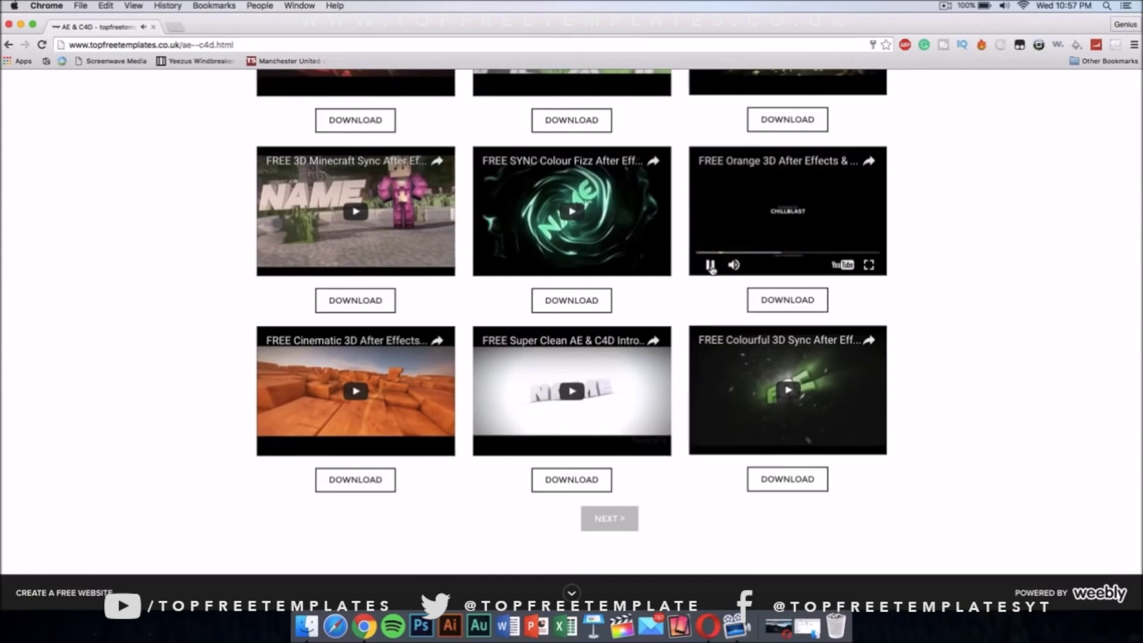
left_click(806, 302)
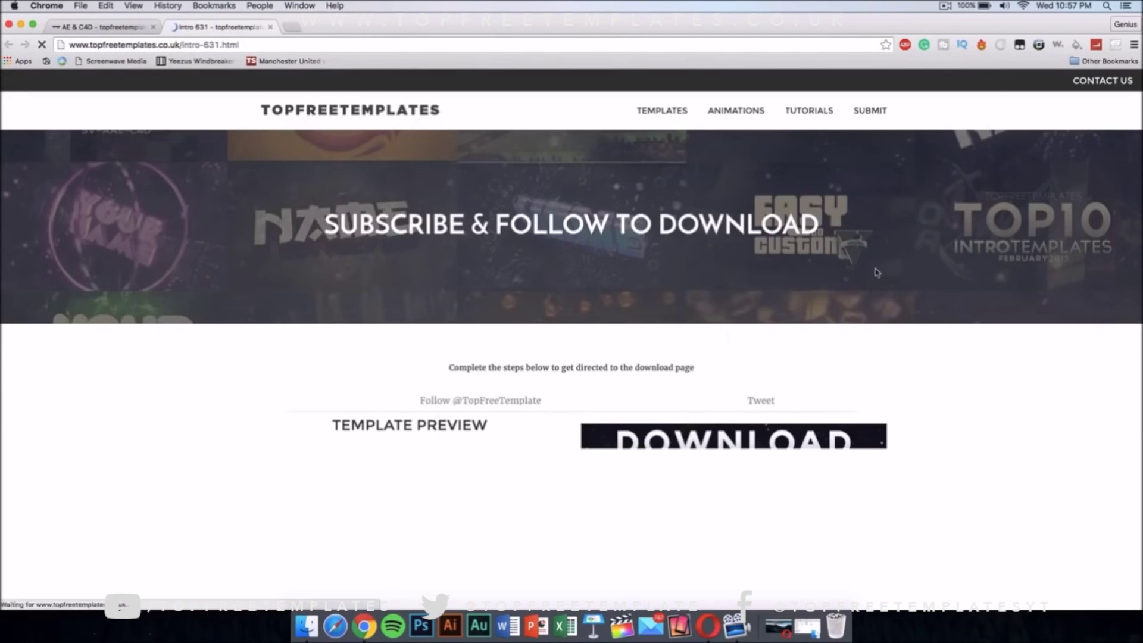
scroll(912, 334, "down", 5)
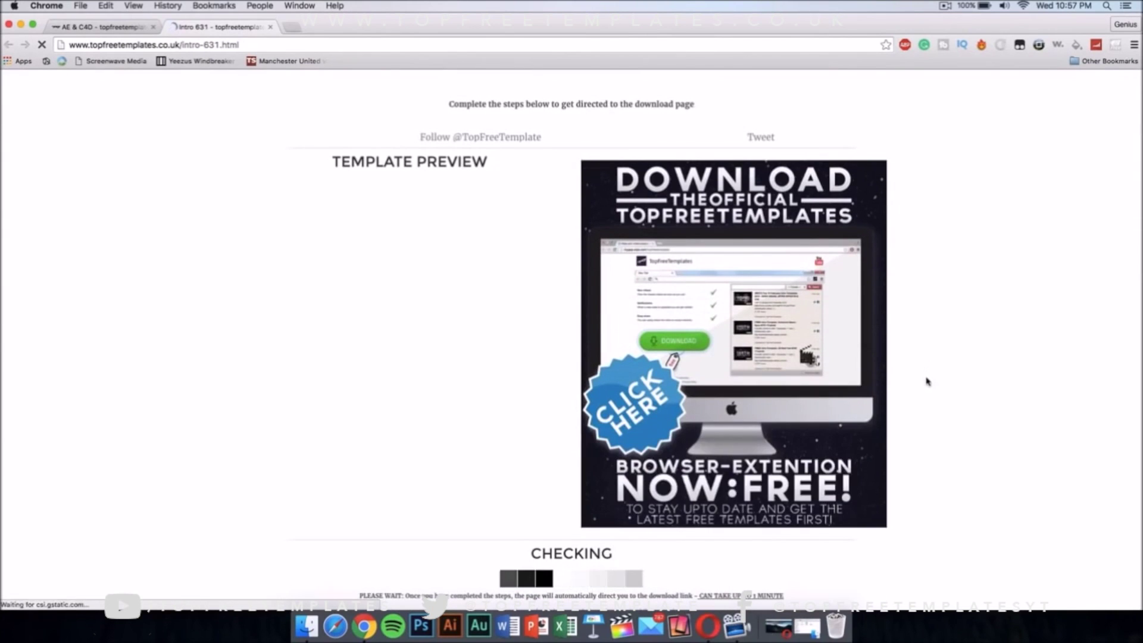
scroll(927, 381, "down", 2)
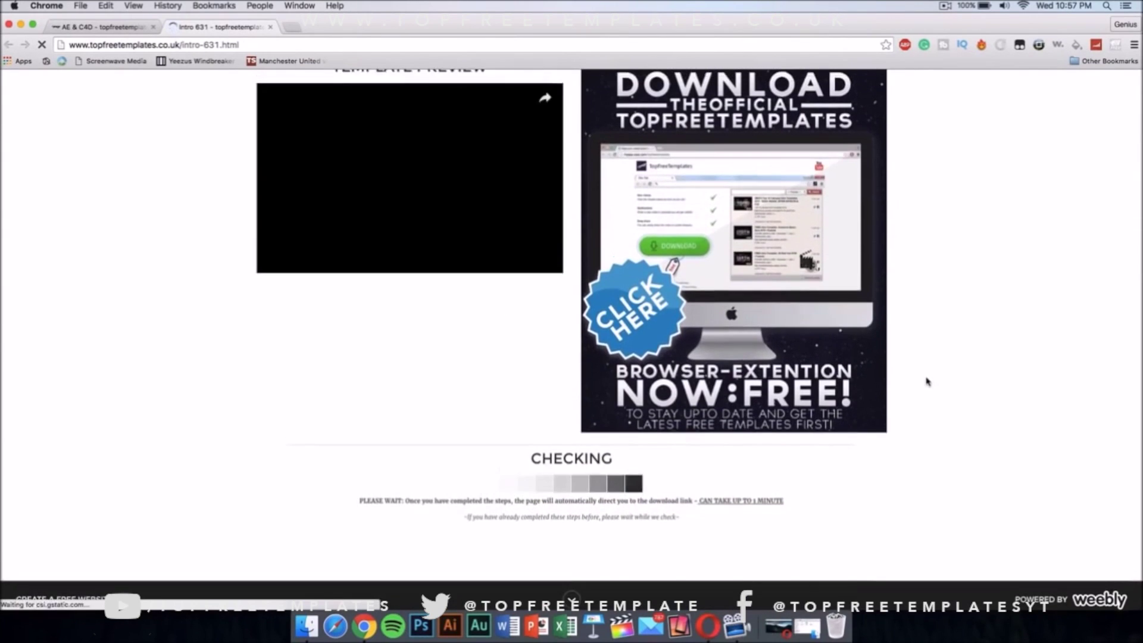
scroll(927, 381, "up", 1)
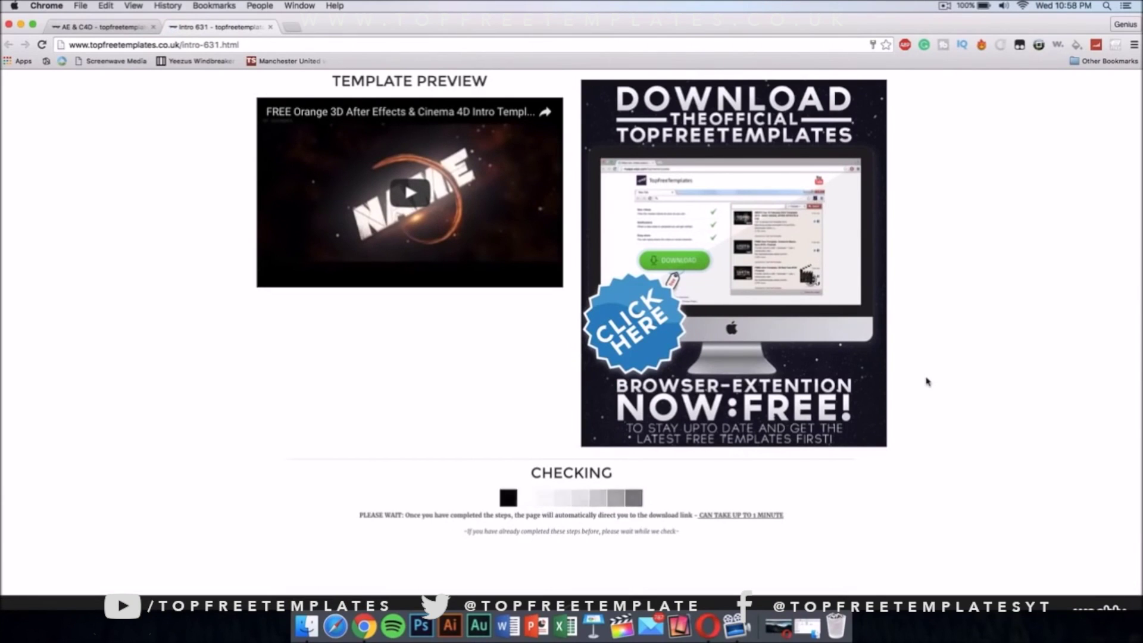
Switch from Chrome to Opera, close the Unsplash photo tab and open the free trial page for Adobe After Effects CC.
left_click(10, 26)
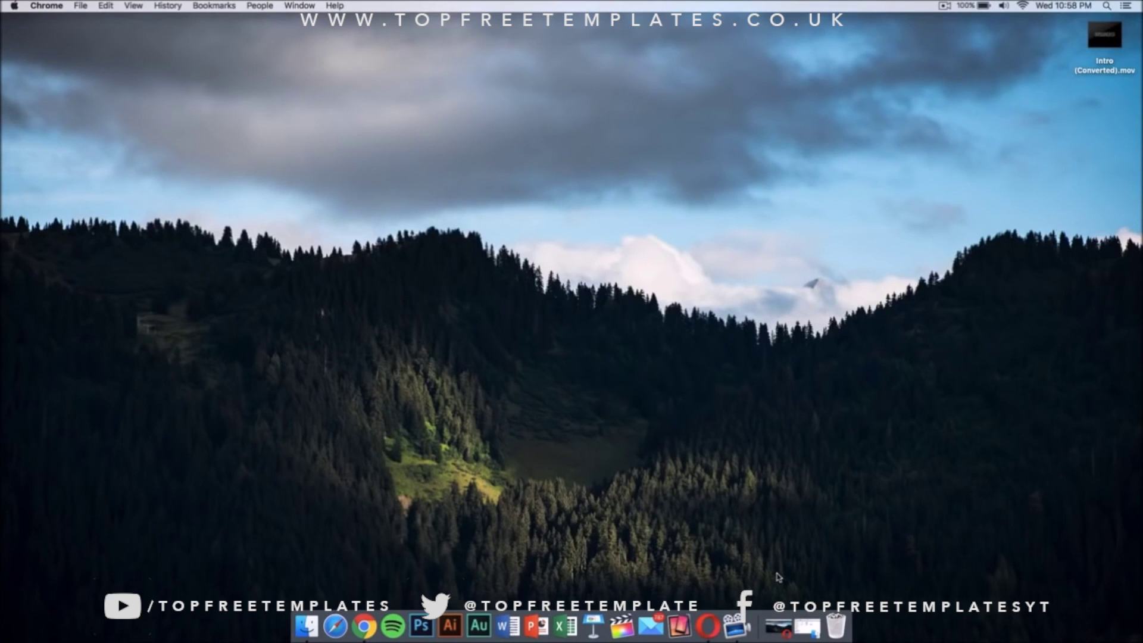
left_click(708, 626)
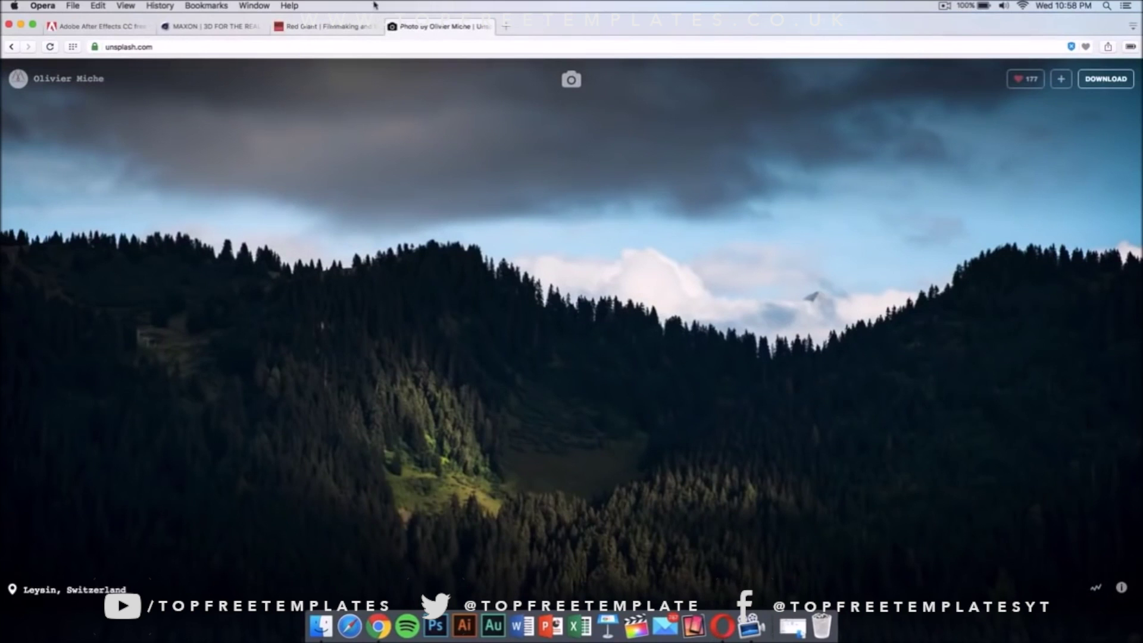
left_click(394, 27)
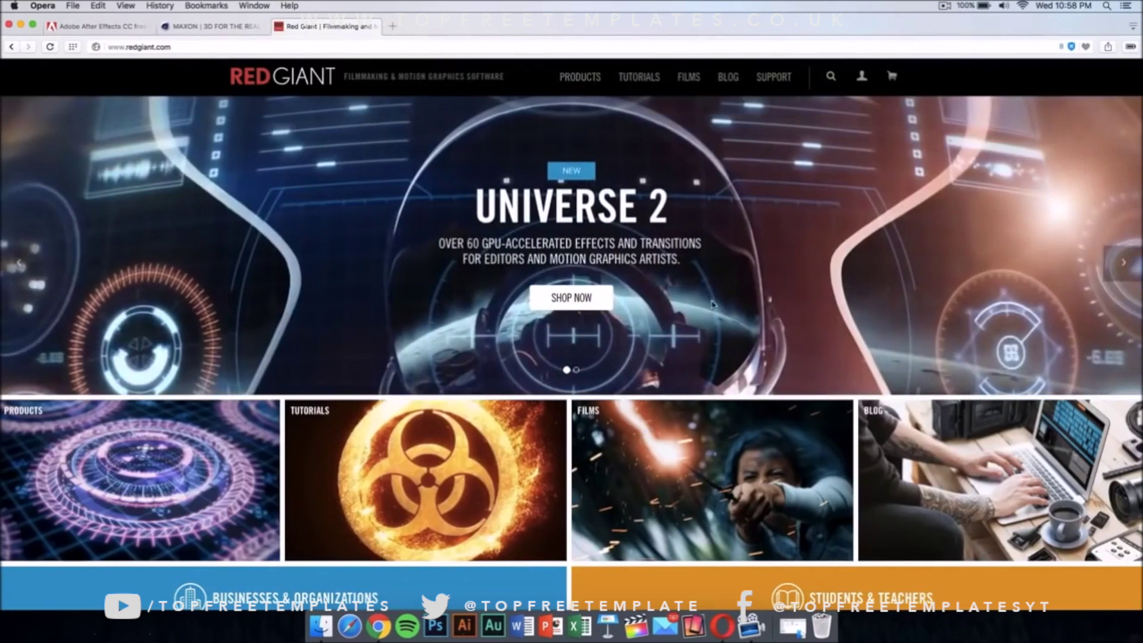
left_click(97, 24)
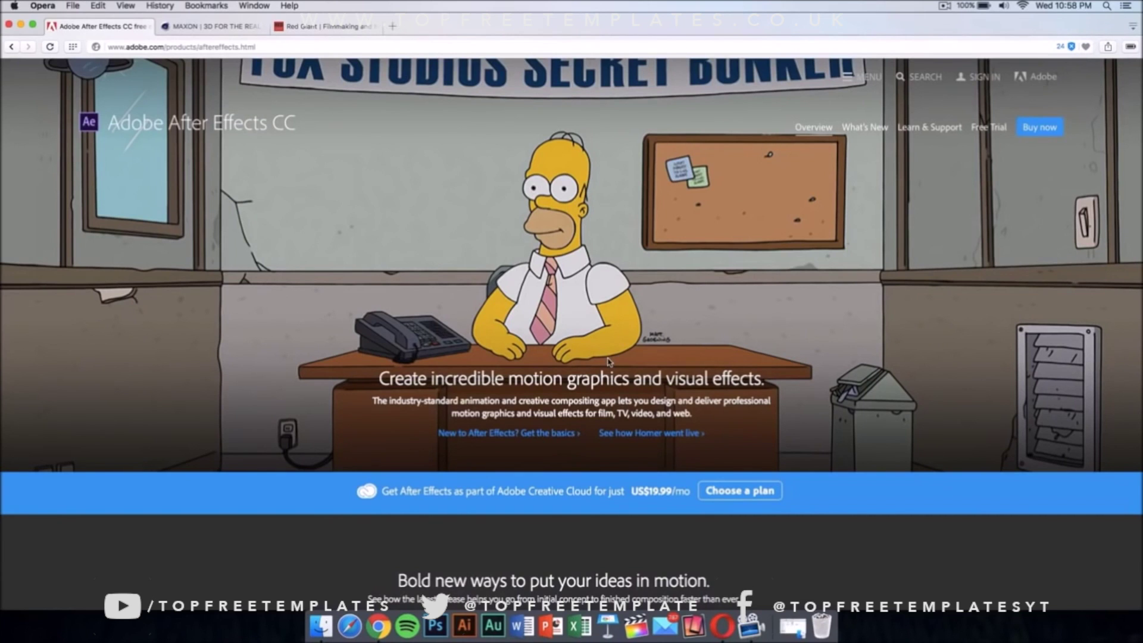
scroll(619, 360, "down", 10)
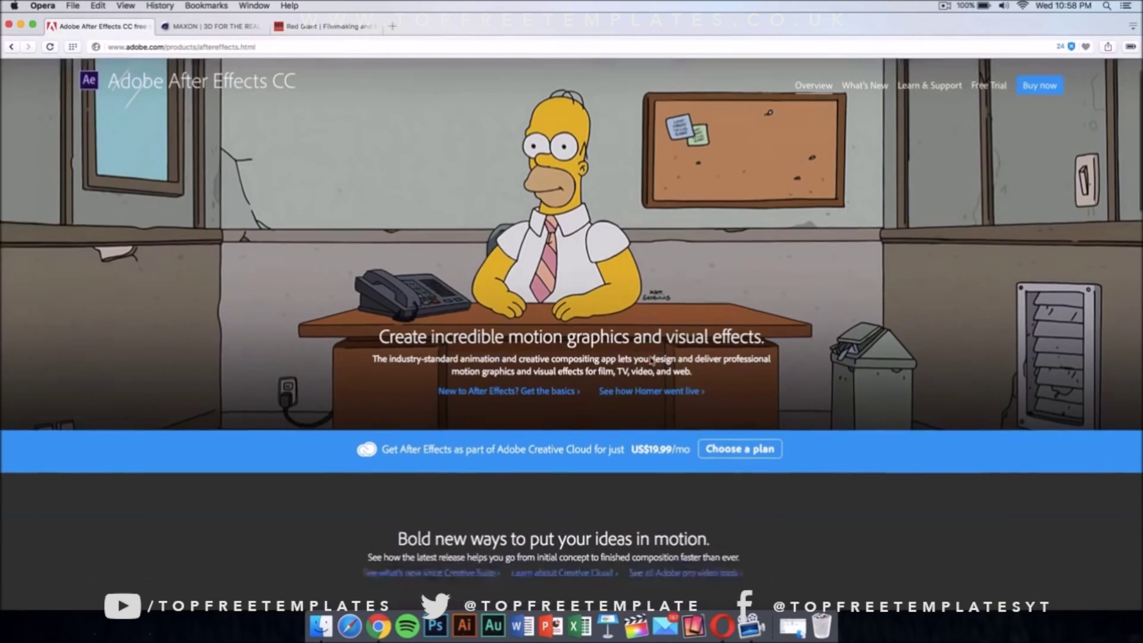
scroll(637, 360, "up", 10)
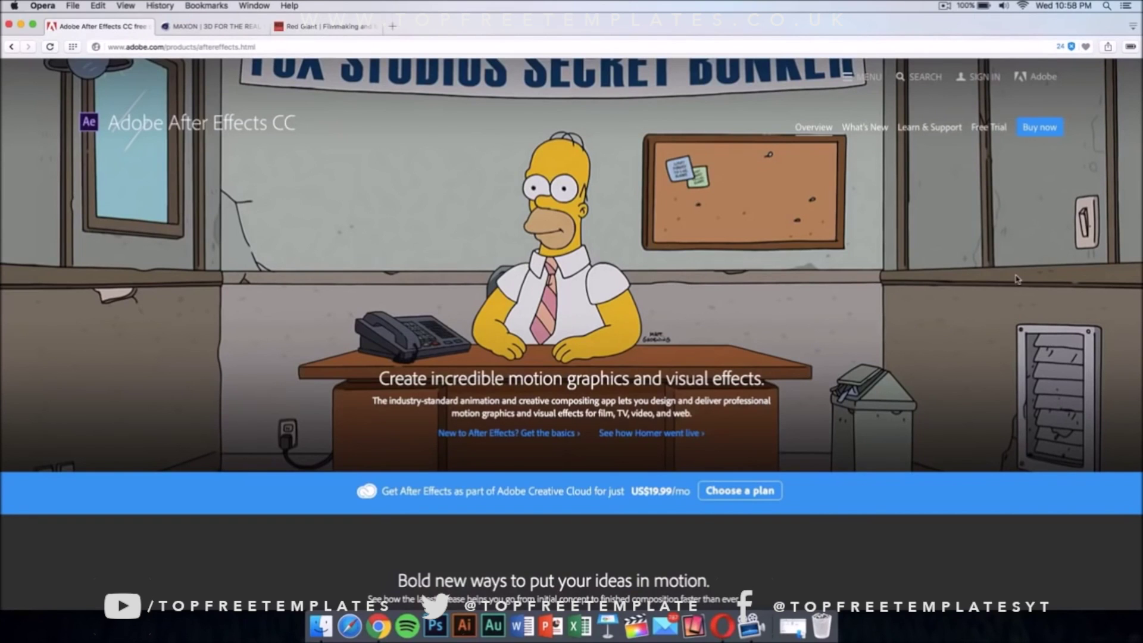
left_click(986, 128)
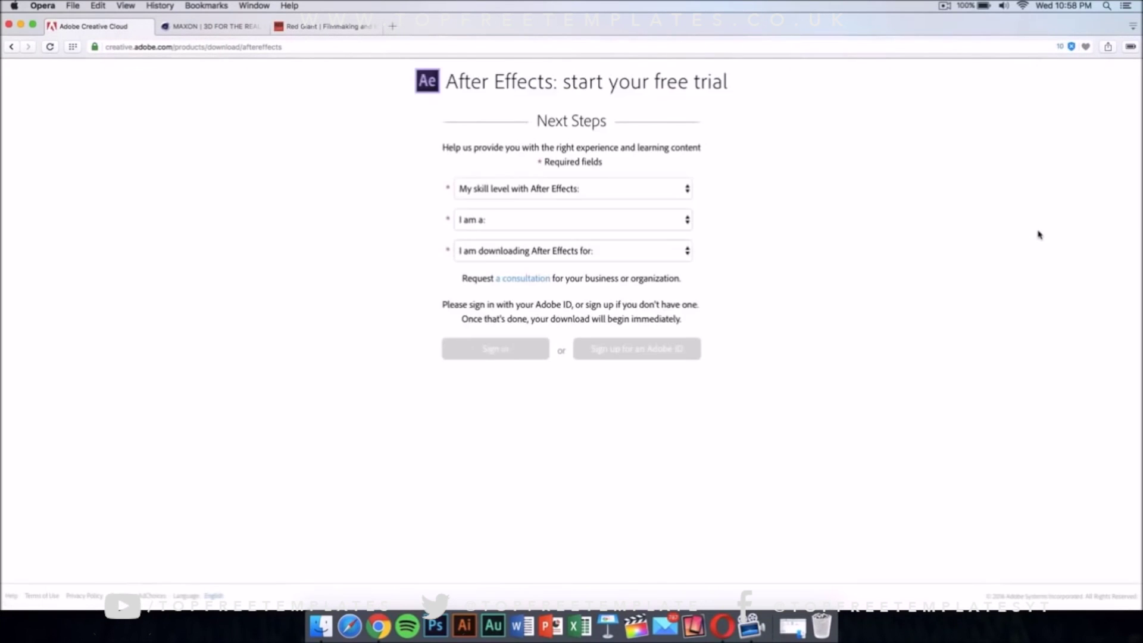
Complete the After Effects trial questionnaire with skill level Experienced and proceed to the Adobe ID sign-up form.
left_click(607, 191)
left_click(606, 215)
left_click(604, 221)
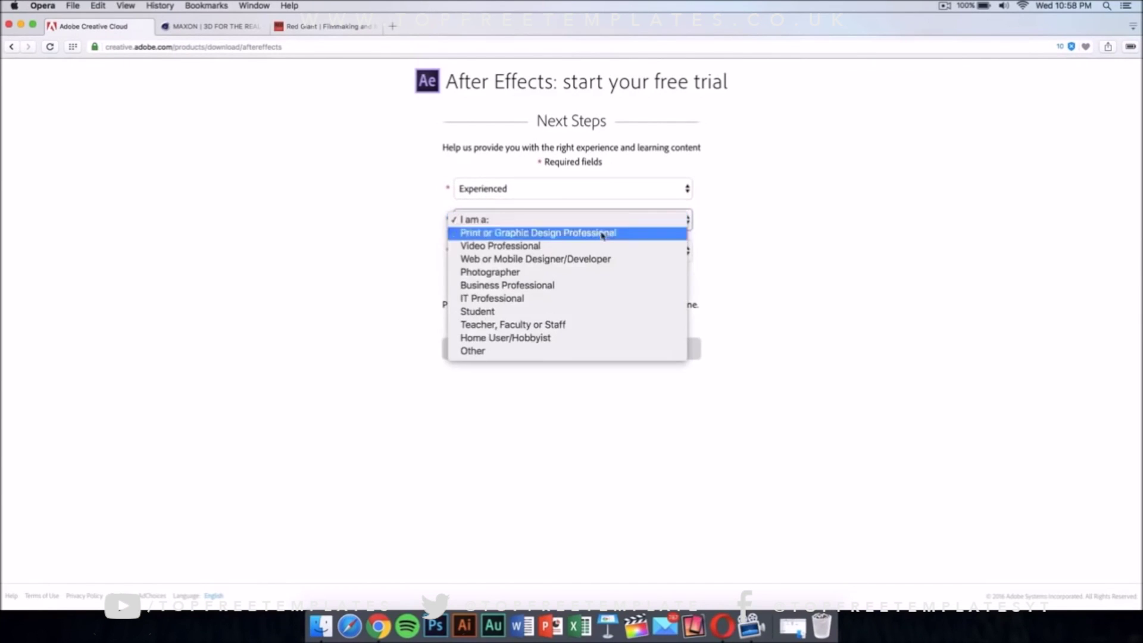
left_click(593, 267)
left_click(612, 255)
left_click(598, 308)
left_click(610, 355)
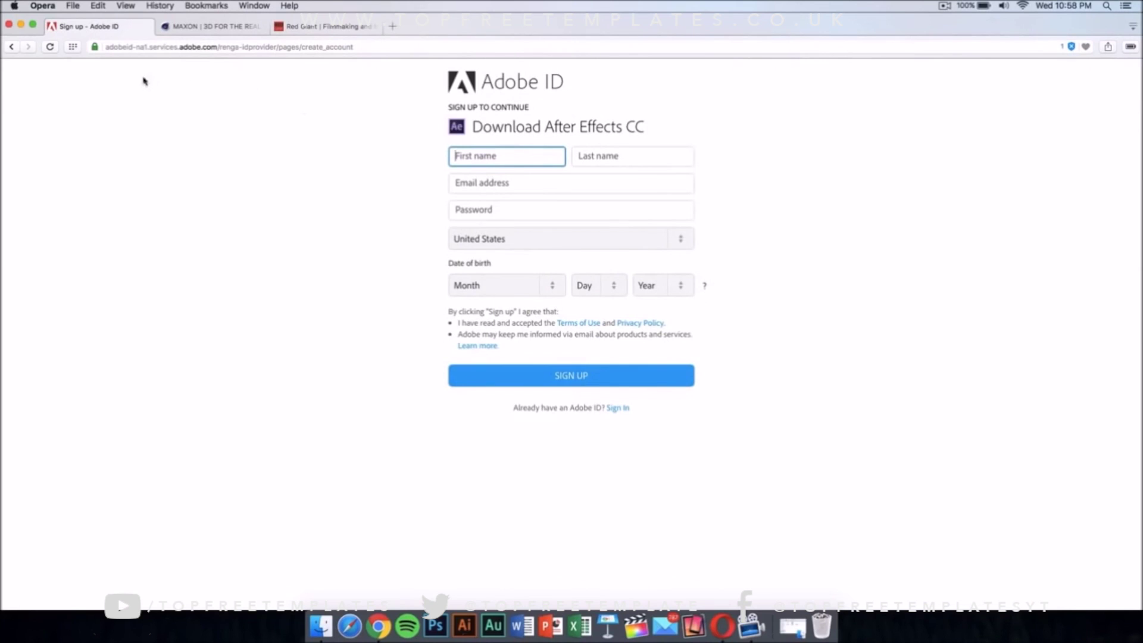
Close the Adobe sign-up tab and examine the fields of Maxon's Cinema 4D R17 demo download form.
left_click(51, 26)
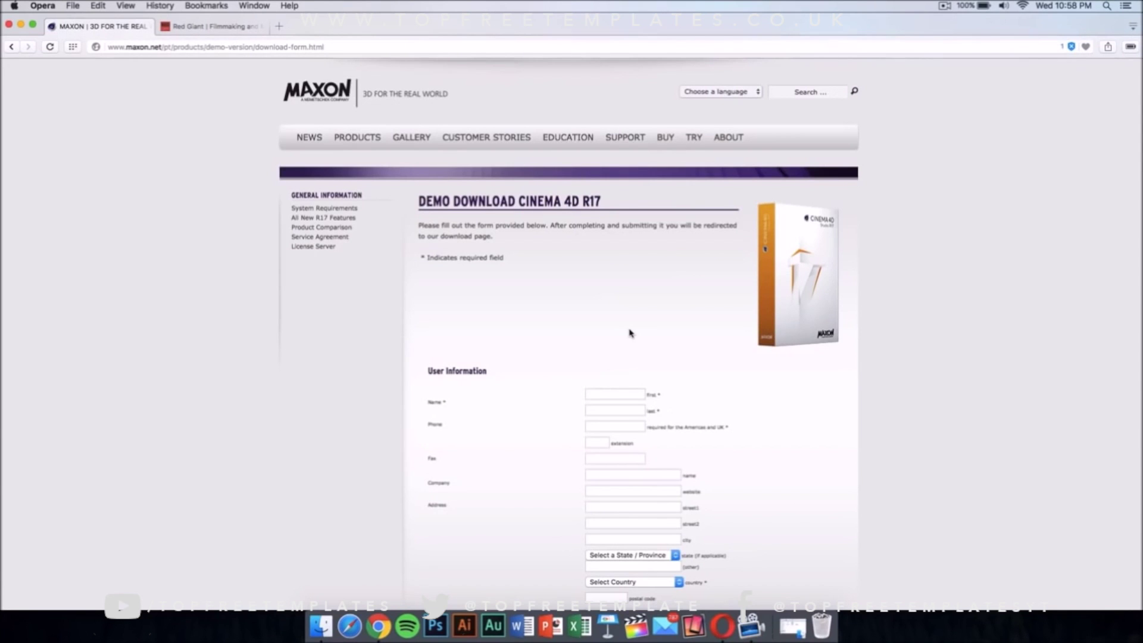
scroll(630, 333, "down", 15)
scroll(630, 333, "up", 15)
scroll(631, 332, "down", 4)
scroll(631, 333, "down", 3)
scroll(630, 333, "up", 6)
scroll(598, 312, "down", 12)
scroll(597, 312, "up", 12)
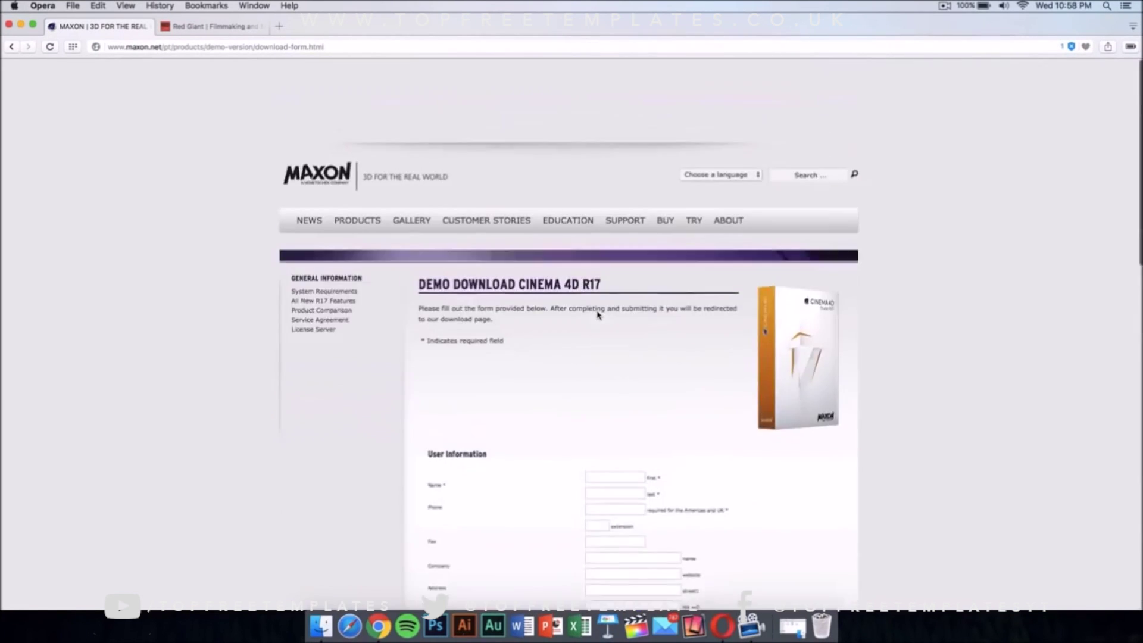
scroll(597, 313, "down", 13)
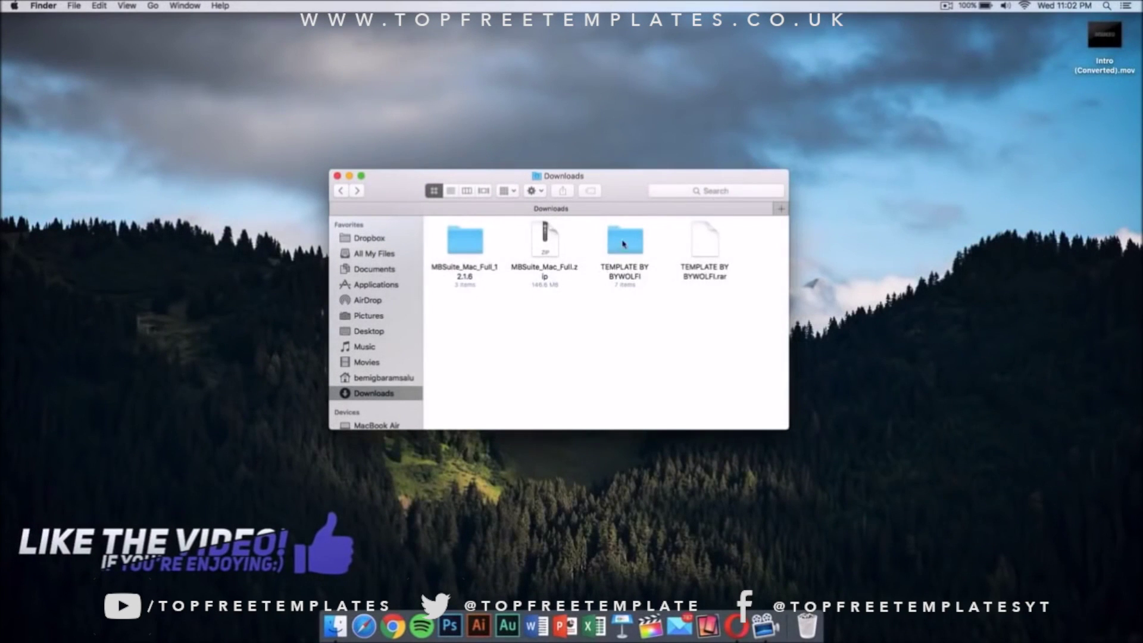
Open the C4D Part.c4d project from the TEMPLATE BY BYWOLFI folder in Downloads.
double_click(624, 244)
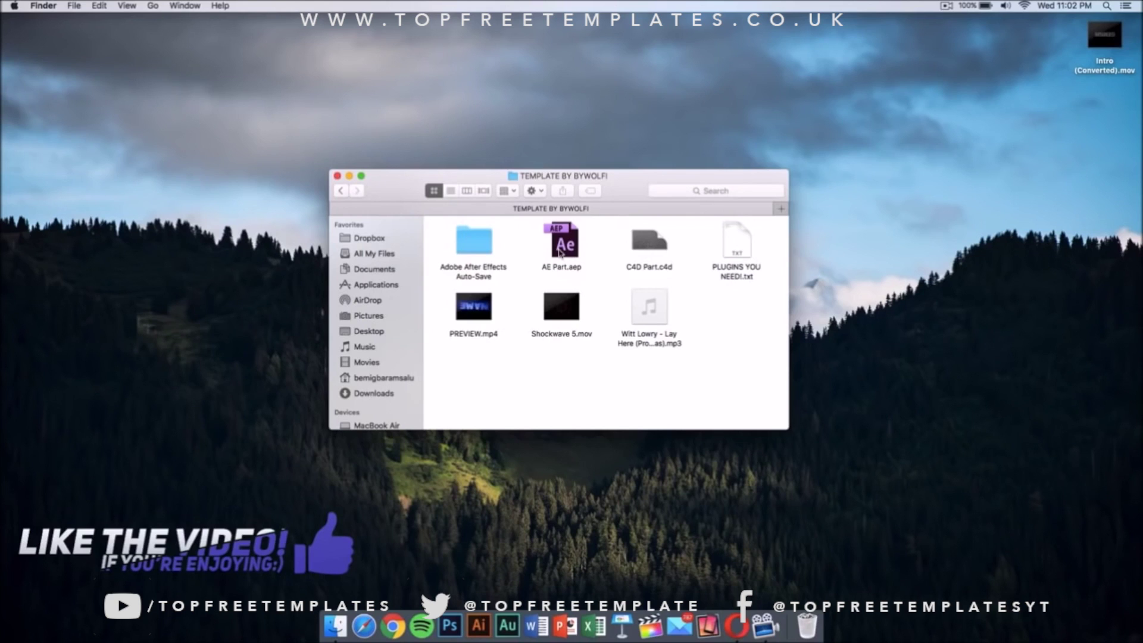
double_click(642, 243)
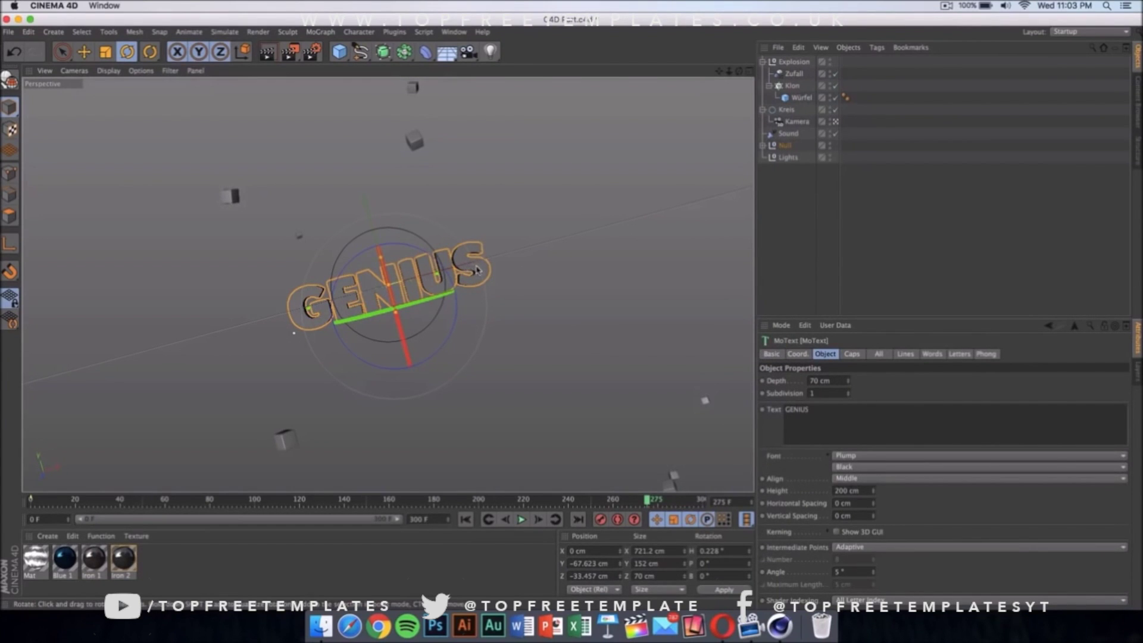
Replace the text GENIUS with TECH in both overlapping MoText objects, the 70 cm deep one and the 55 cm deep one.
double_click(797, 409)
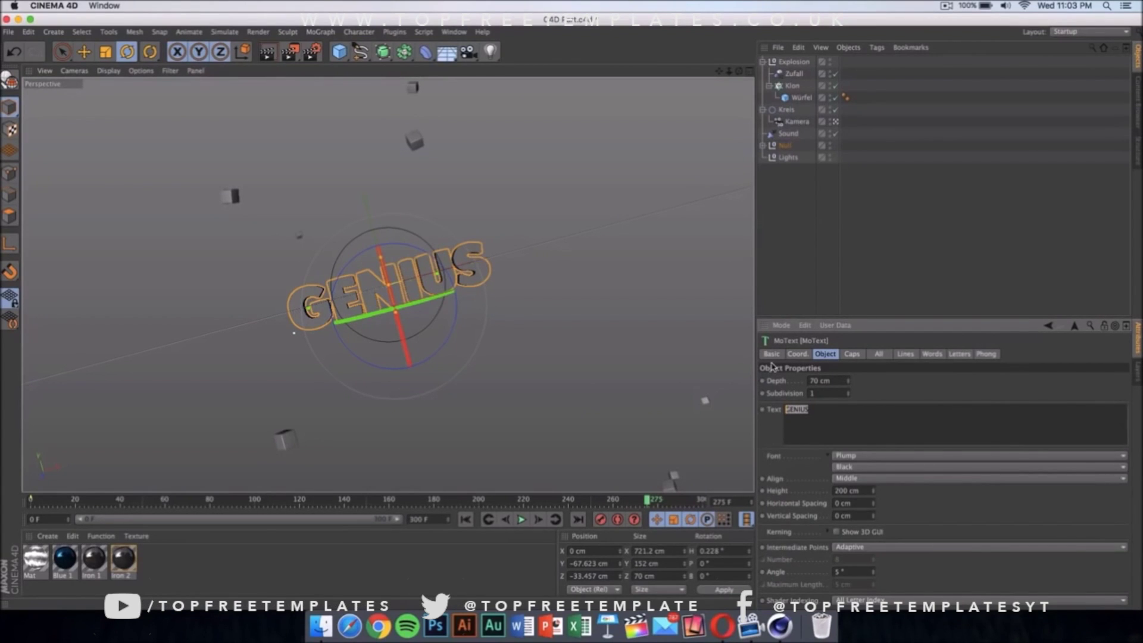
type("TECH")
left_click(486, 256)
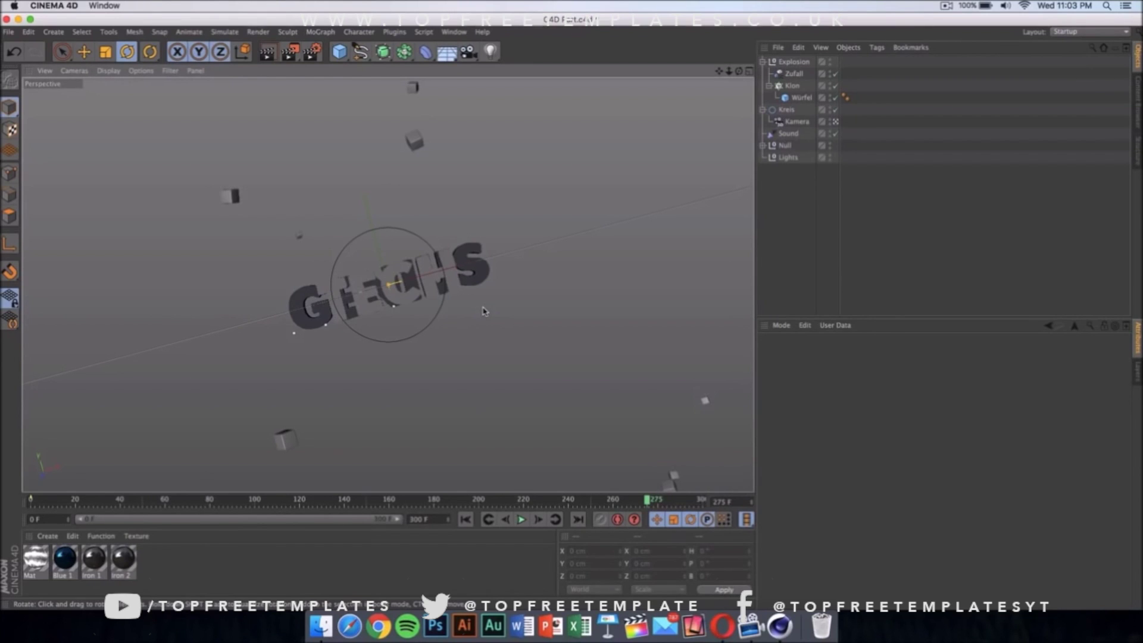
left_click(485, 274)
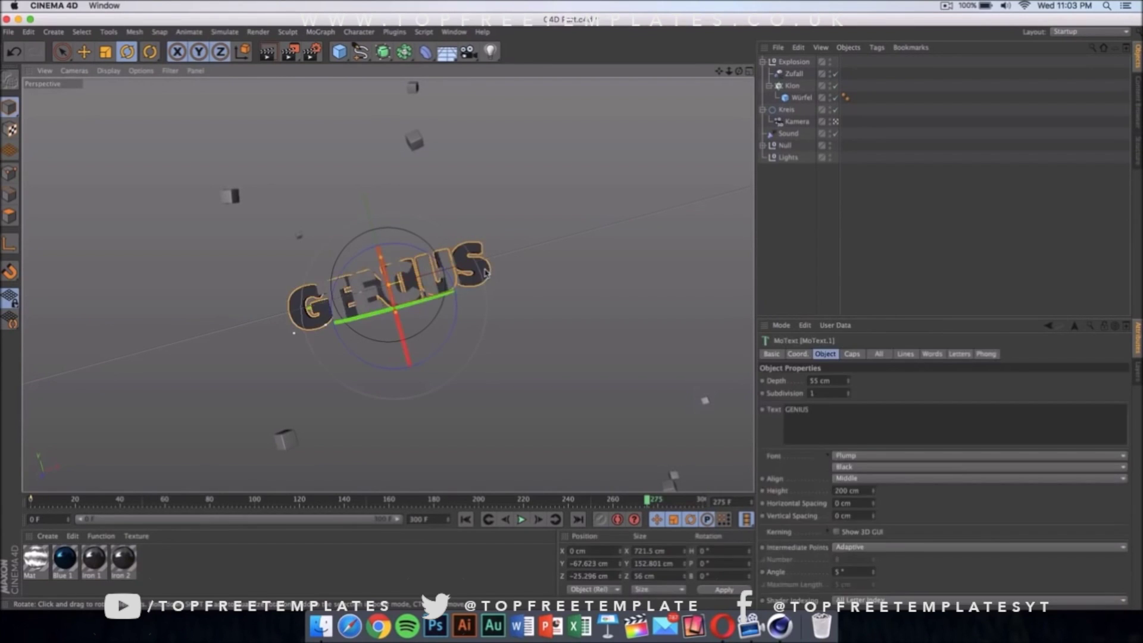
double_click(855, 411)
key("BackSpace")
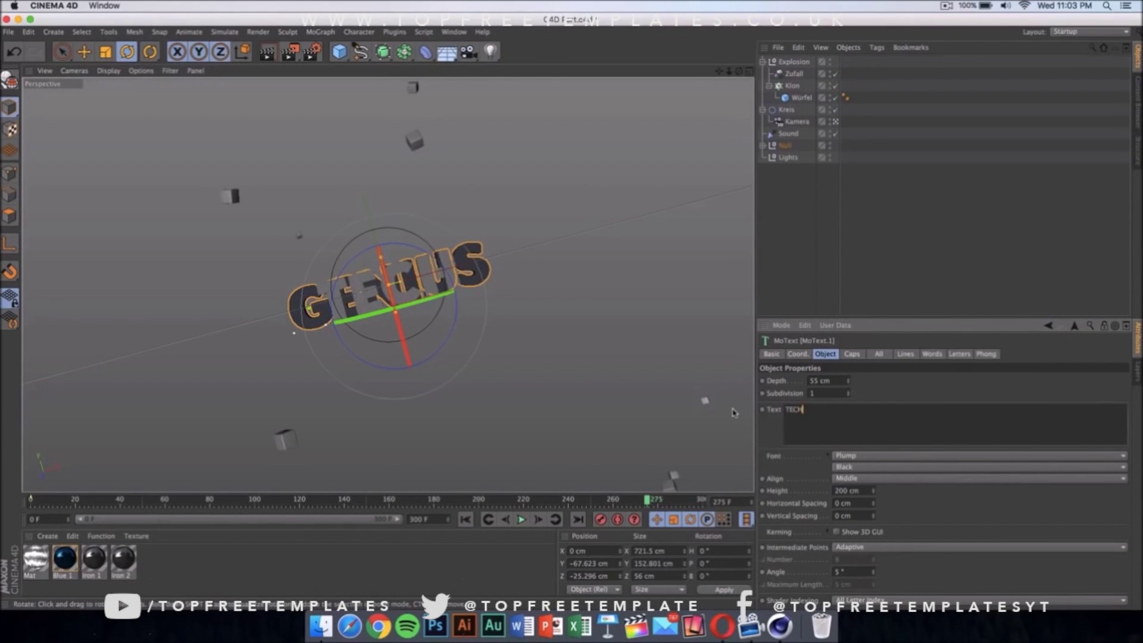
left_click(655, 291)
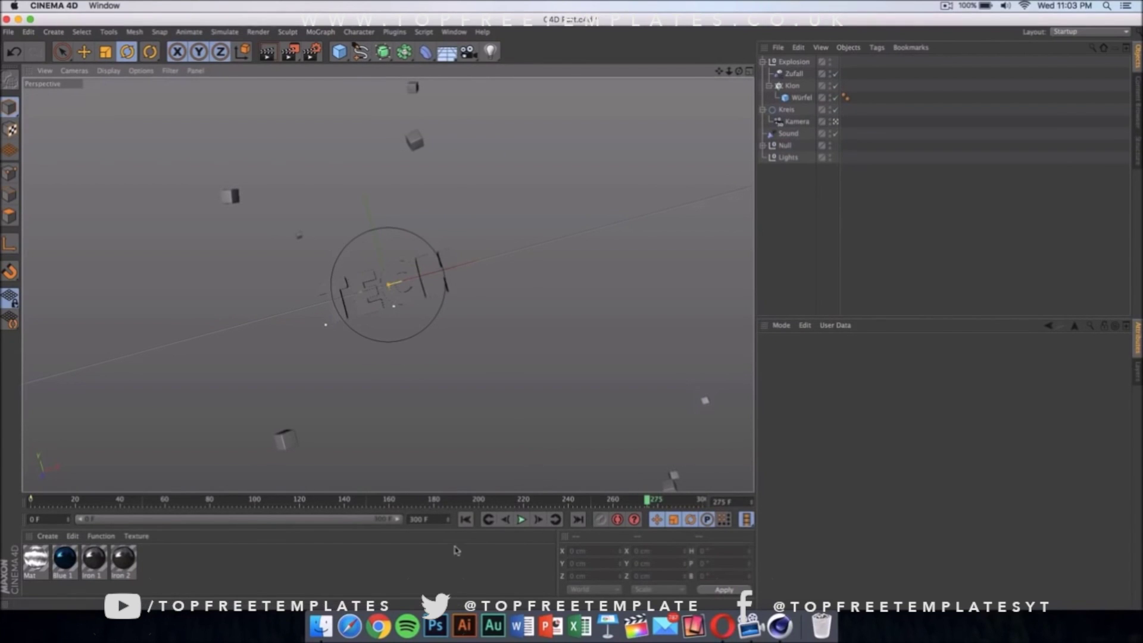
Play the animation, pause it at frame 216 and render the scene, continuing despite the missing texture files.
left_click(522, 519)
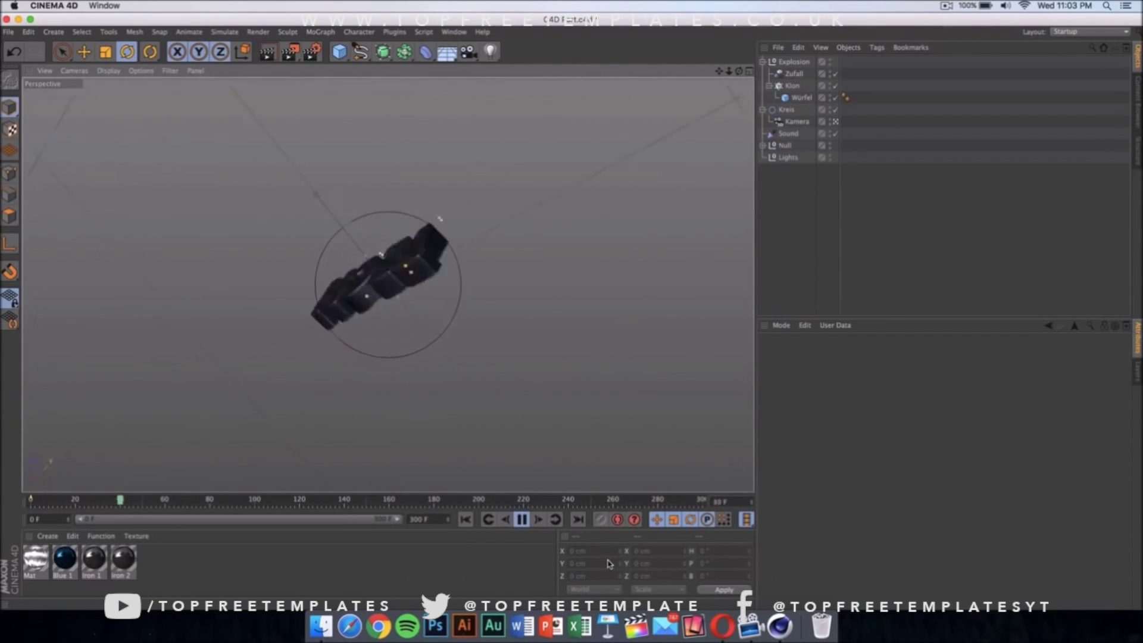
left_click(522, 520)
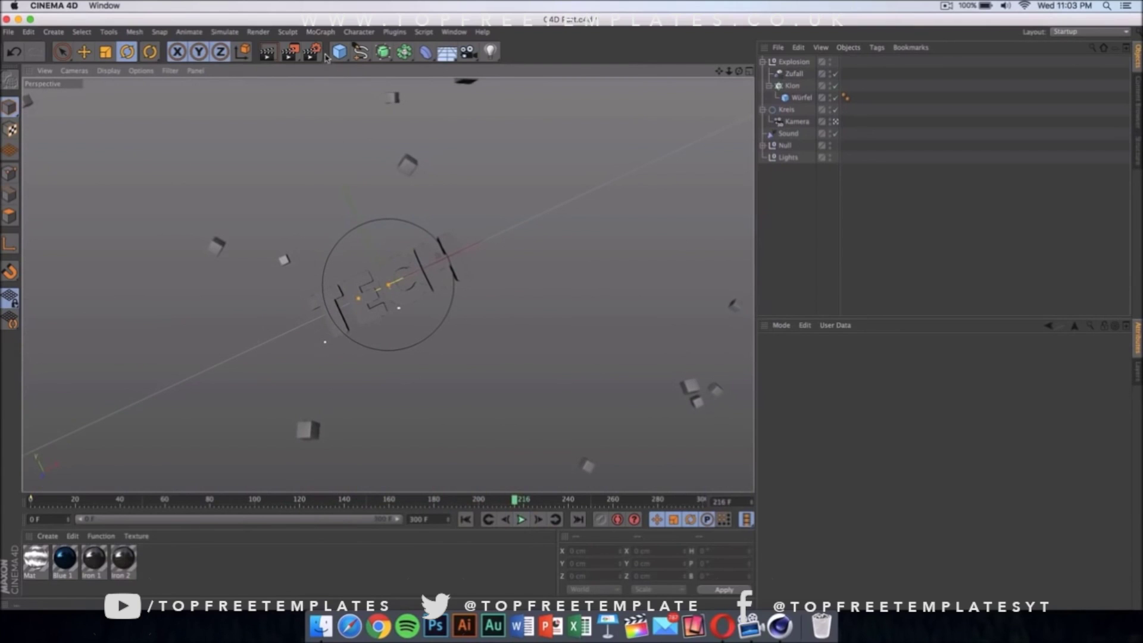
left_click(259, 32)
left_click(294, 50)
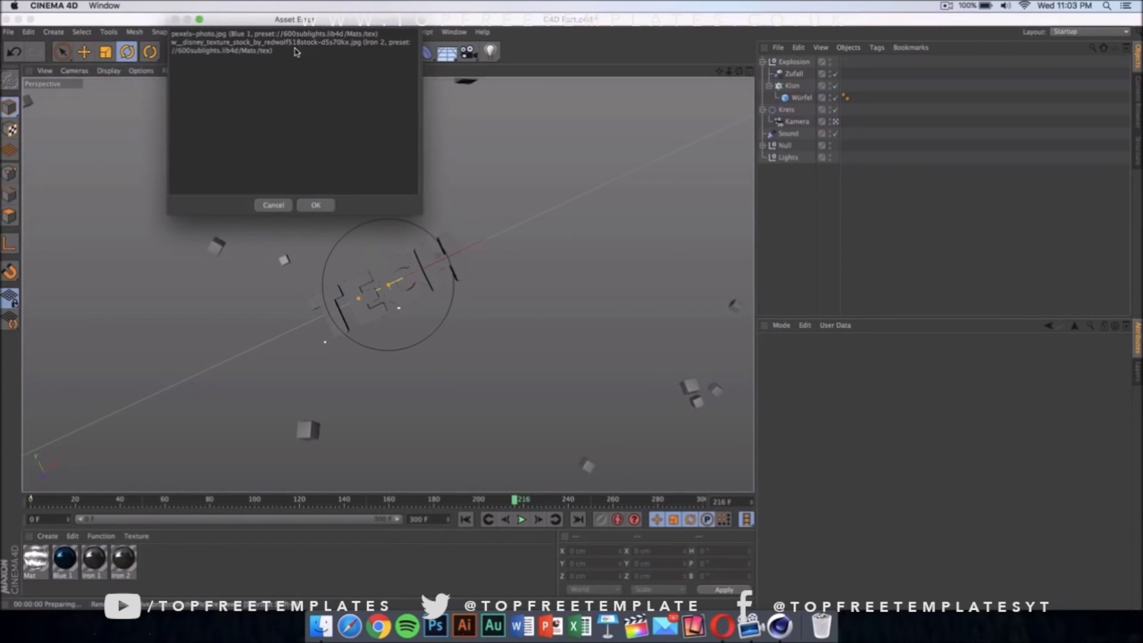
left_click(319, 207)
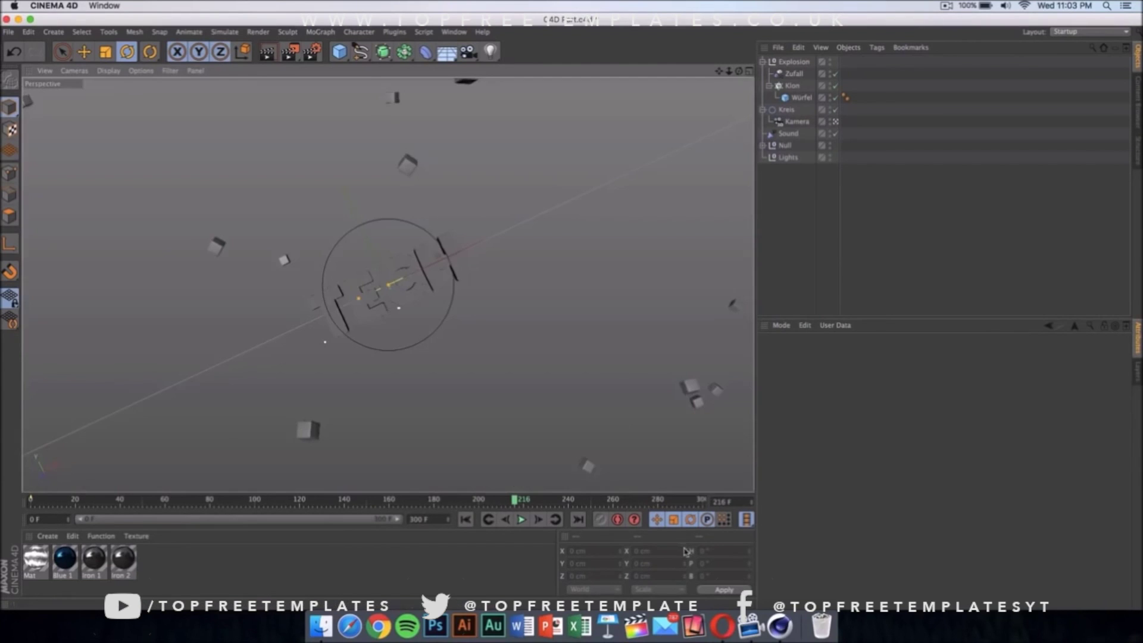
Browse the fonts available for the TECH MoText object and leave its font selection without choosing one.
left_click(551, 286)
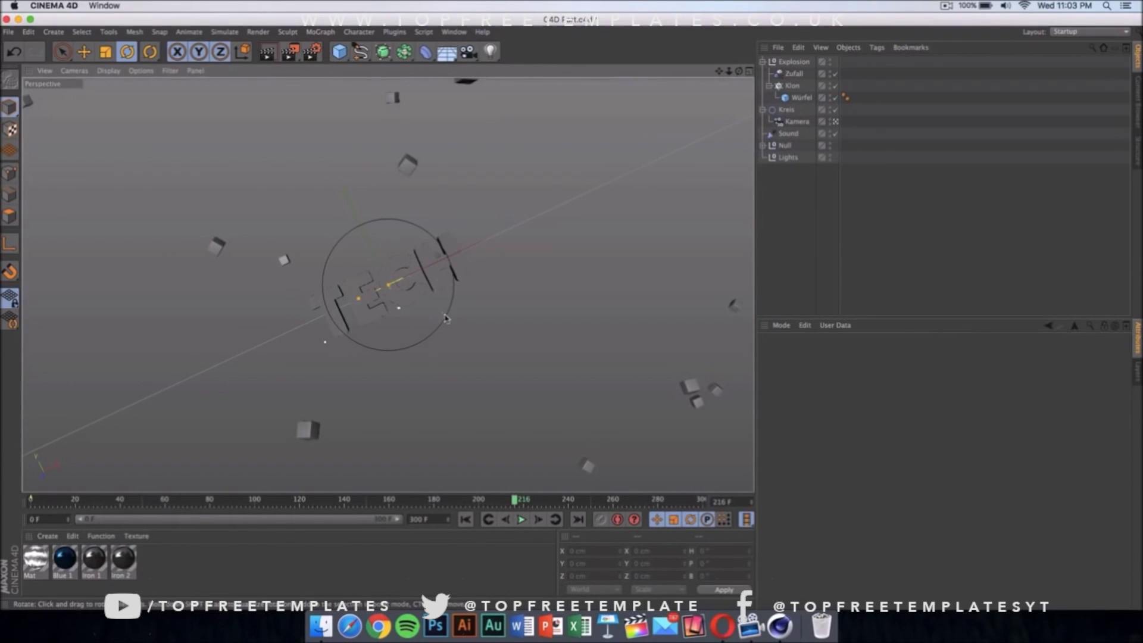
left_click(464, 267)
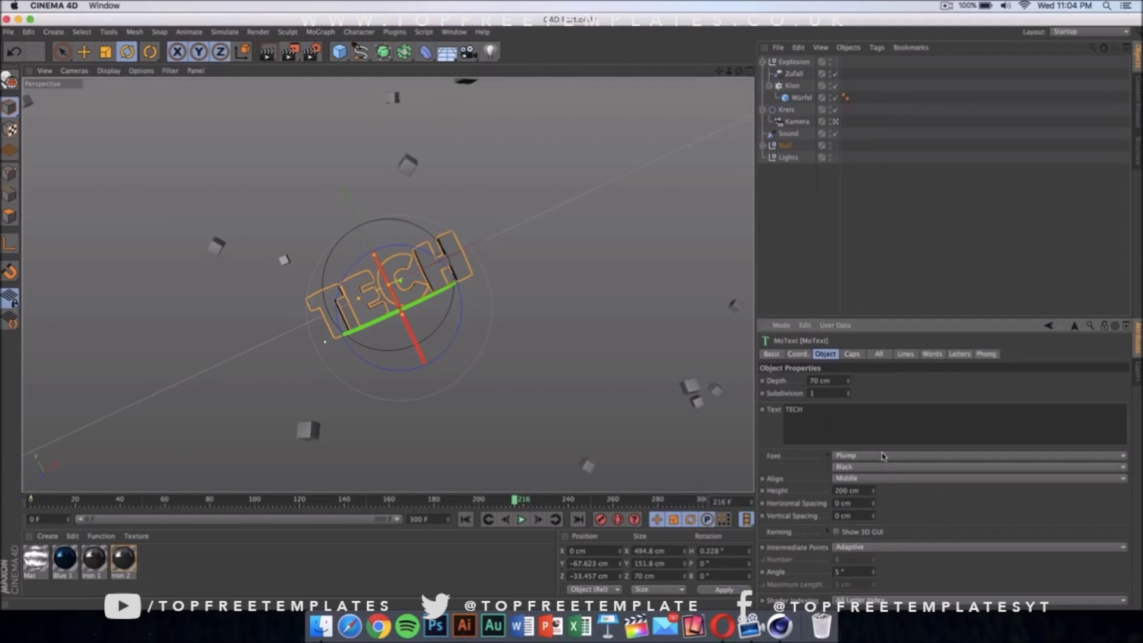
left_click(882, 456)
scroll(882, 456, "down", 15)
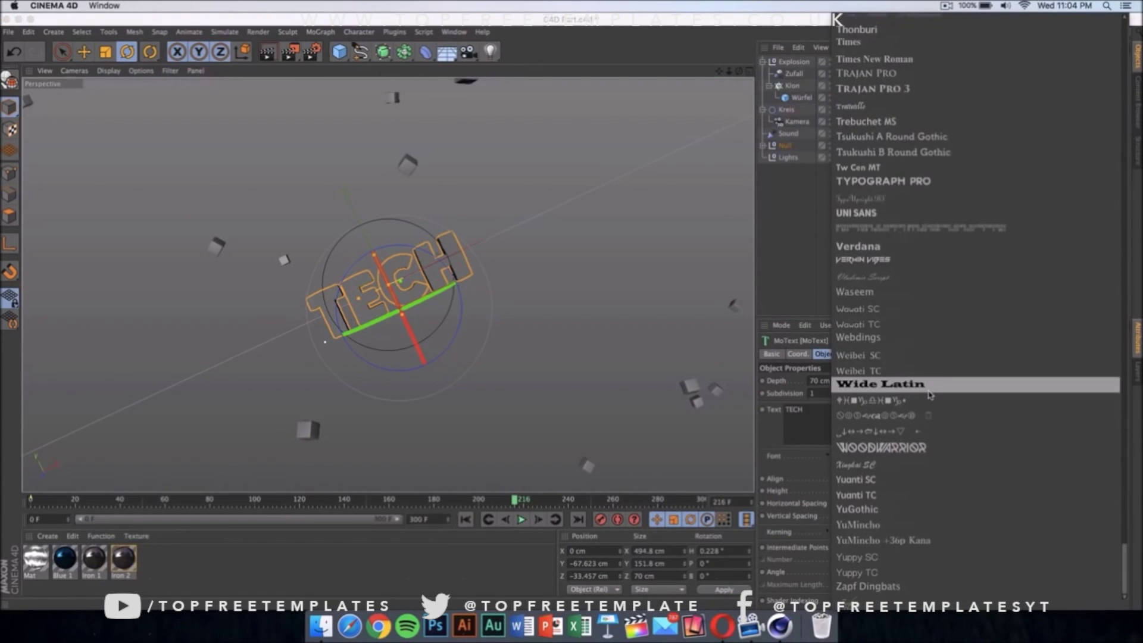
scroll(933, 242, "up", 20)
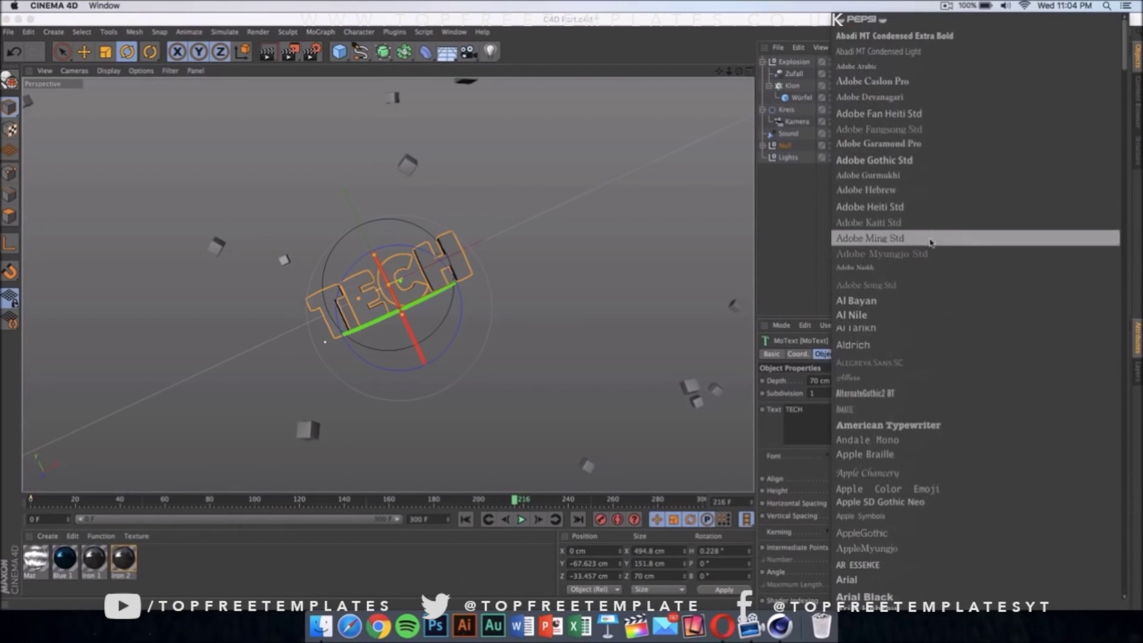
scroll(936, 310, "down", 20)
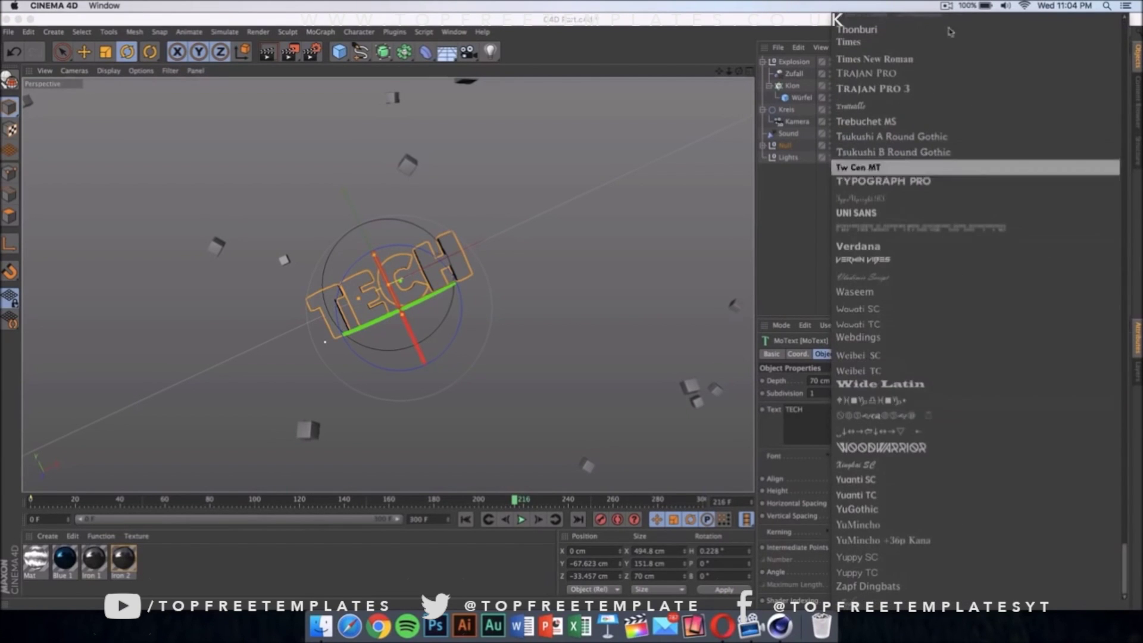
left_click(633, 349)
left_click(703, 474)
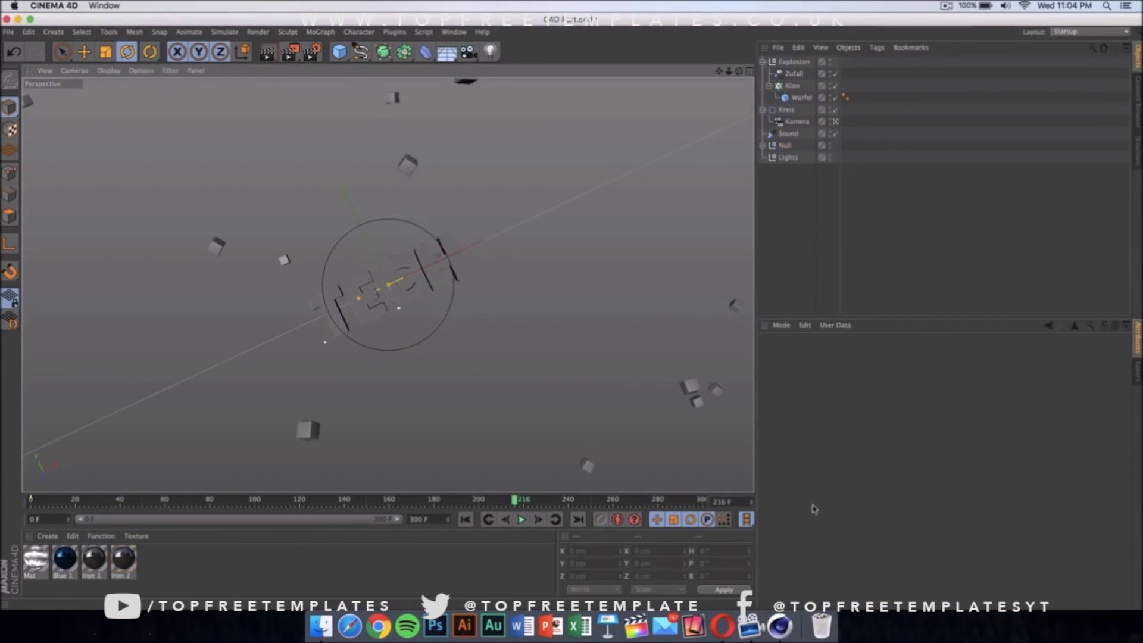
Examine the colour settings of the Blue 1 material in the Material Editor, then close the editor.
left_click(72, 560)
double_click(72, 560)
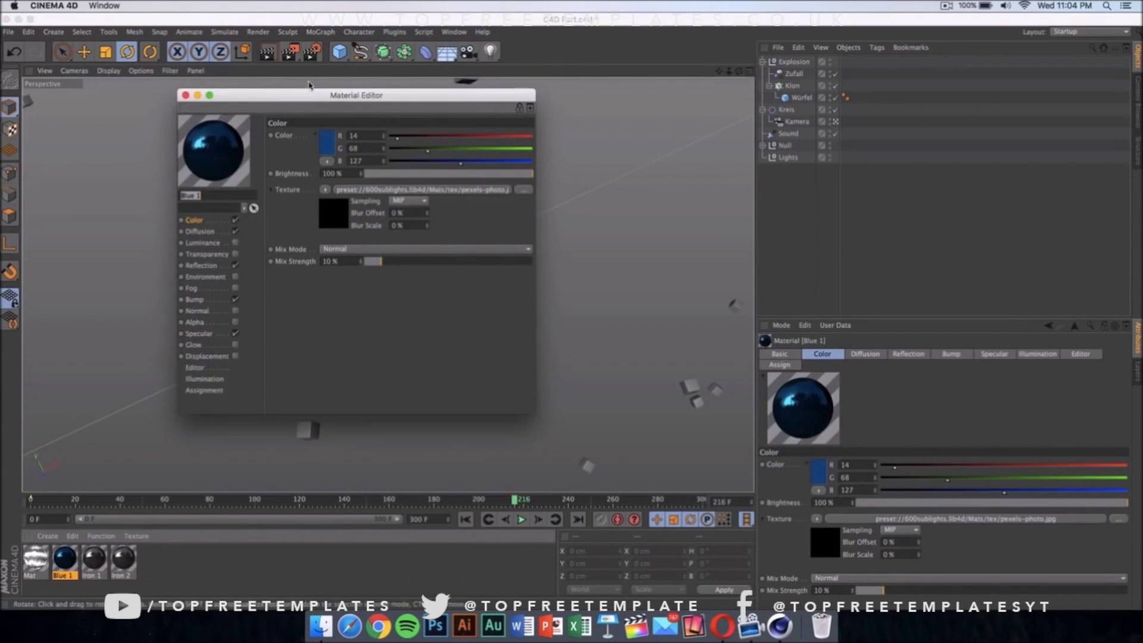
left_click_drag(346, 94, 712, 48)
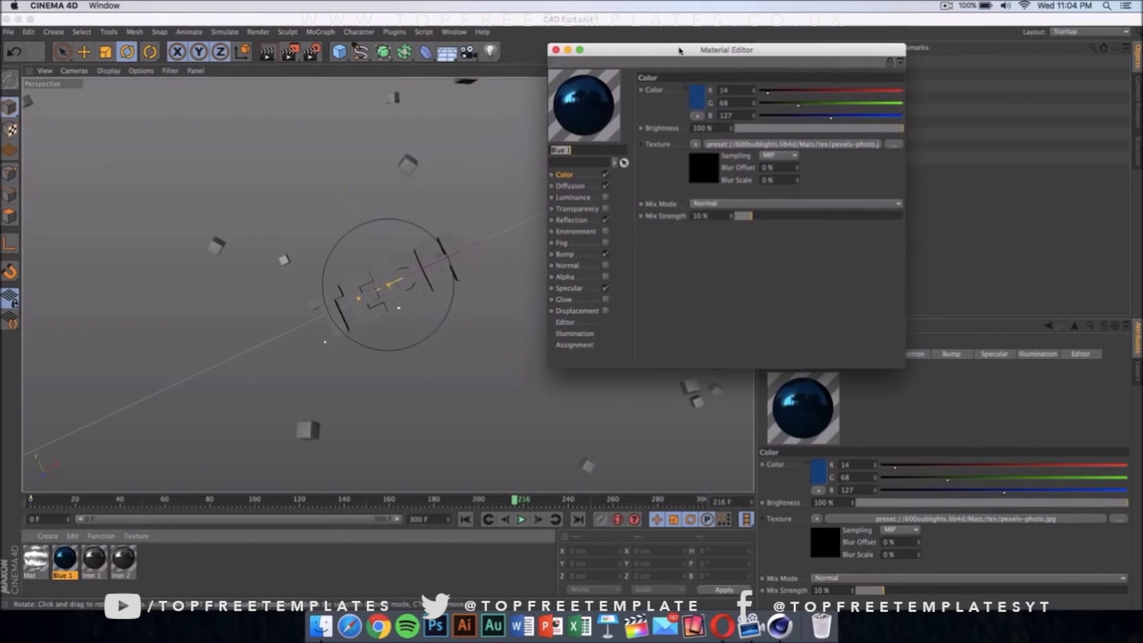
left_click(556, 50)
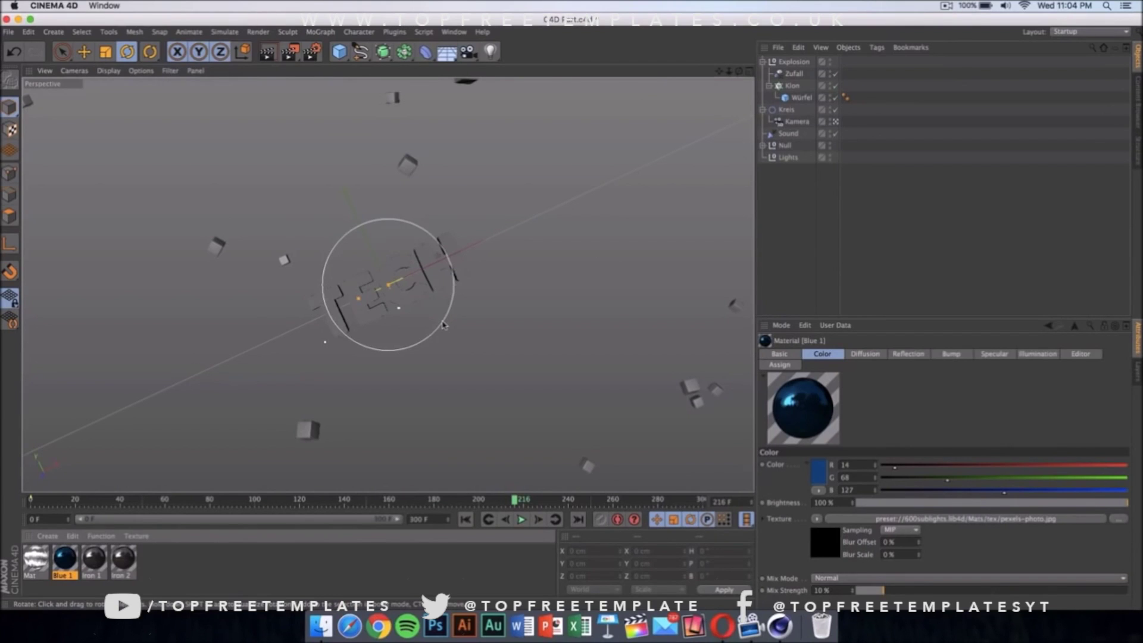
Review the render settings for output size, frame range, save location and file format, then close them.
left_click(313, 54)
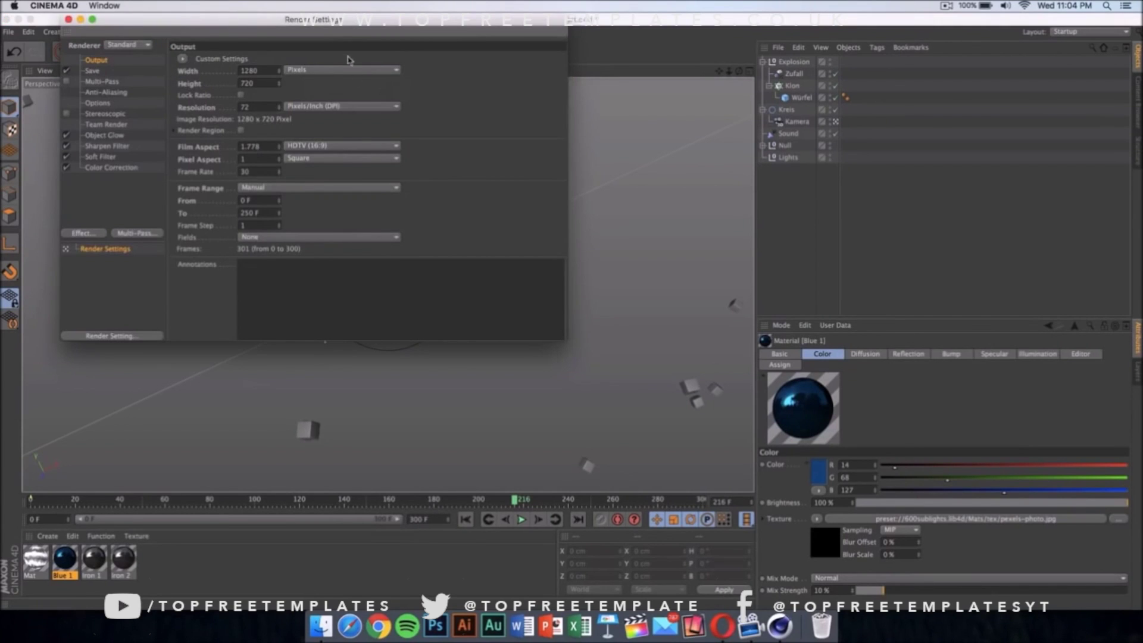
left_click_drag(351, 23, 539, 114)
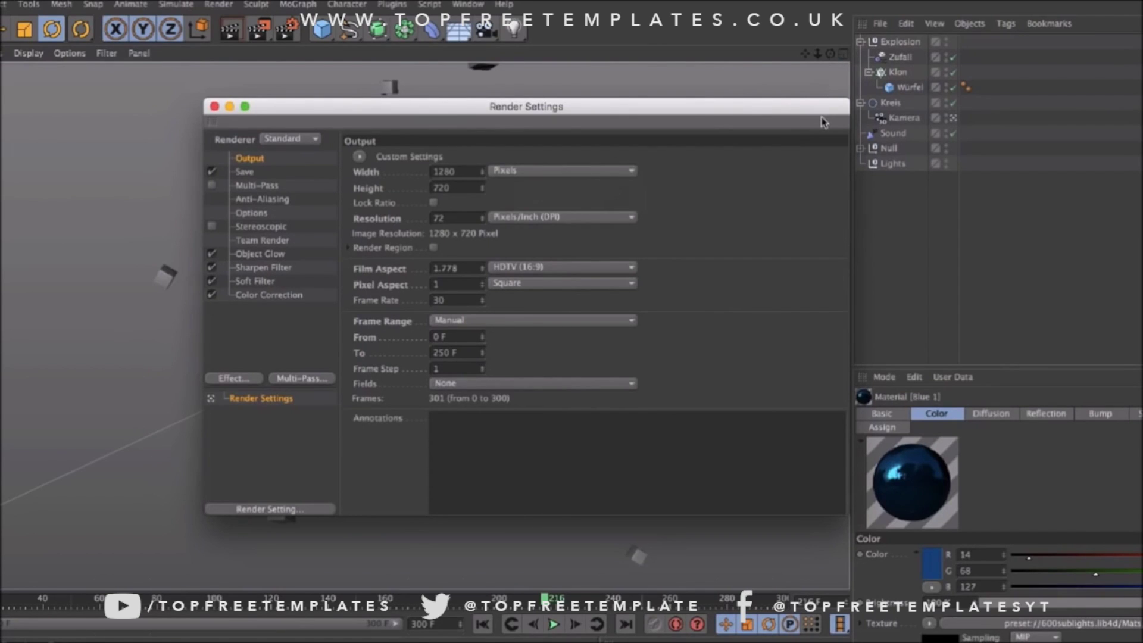
left_click(276, 173)
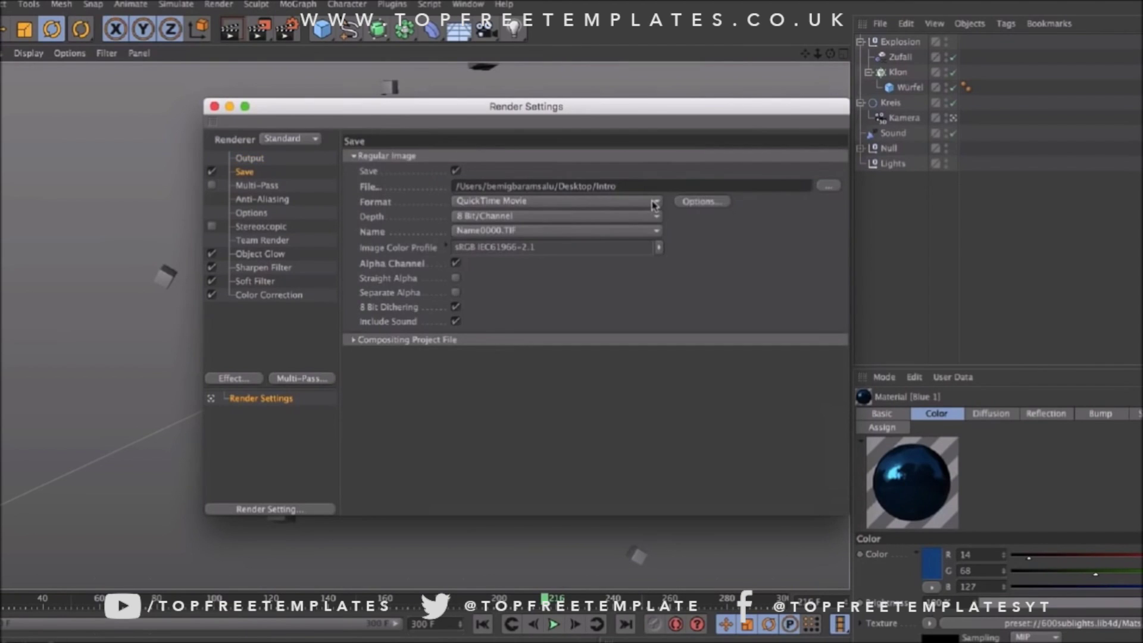
left_click(829, 186)
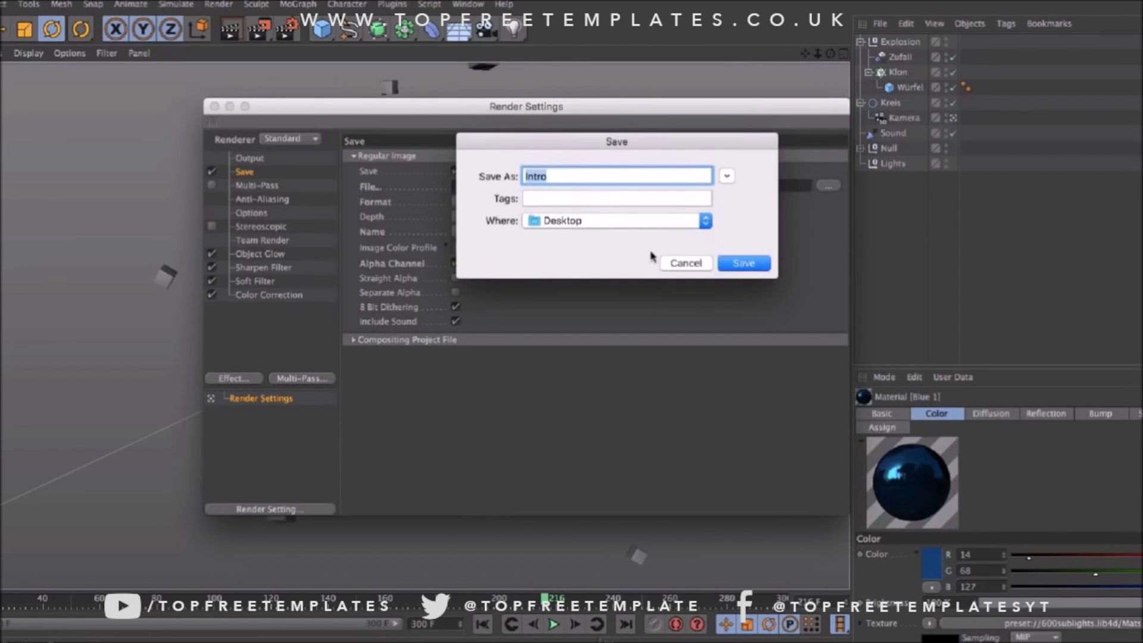
left_click(691, 264)
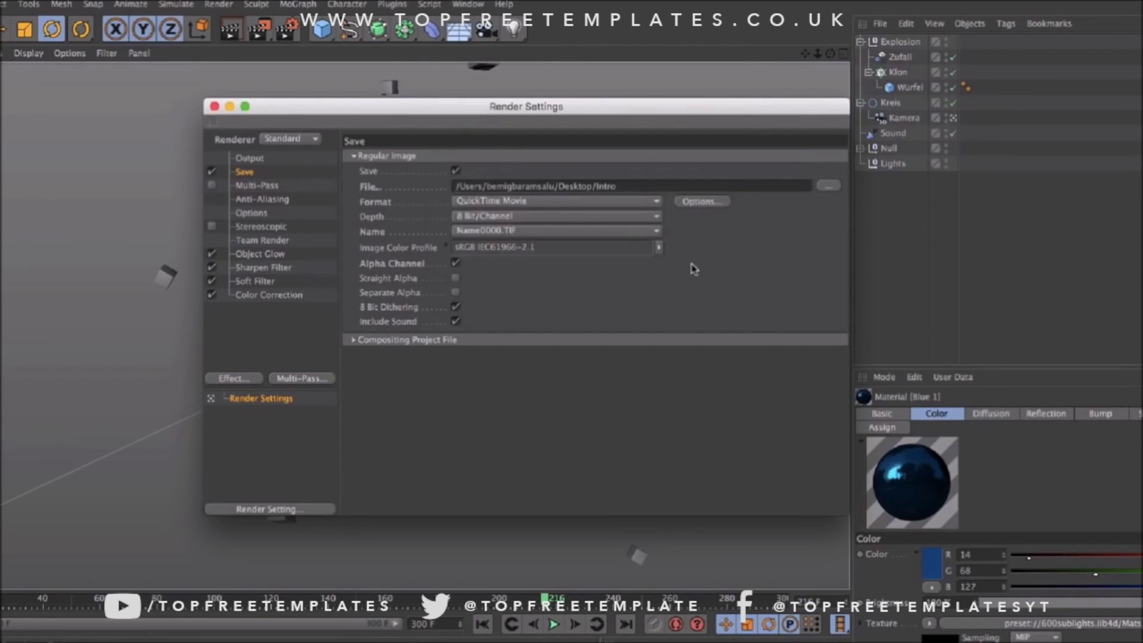
left_click(574, 203)
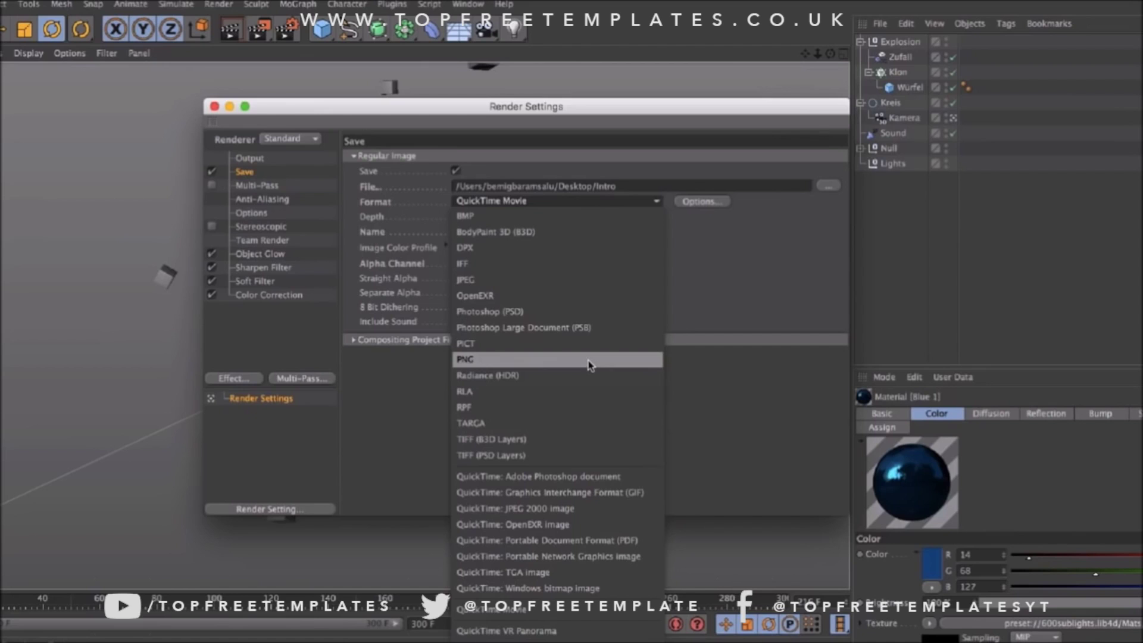
left_click(755, 268)
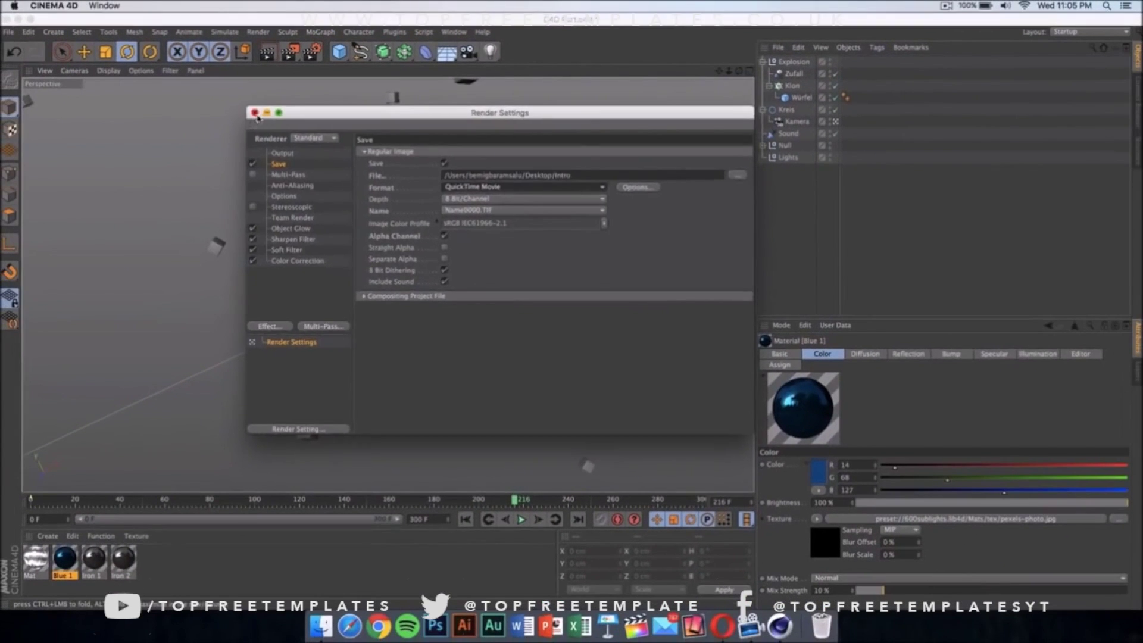
left_click(214, 106)
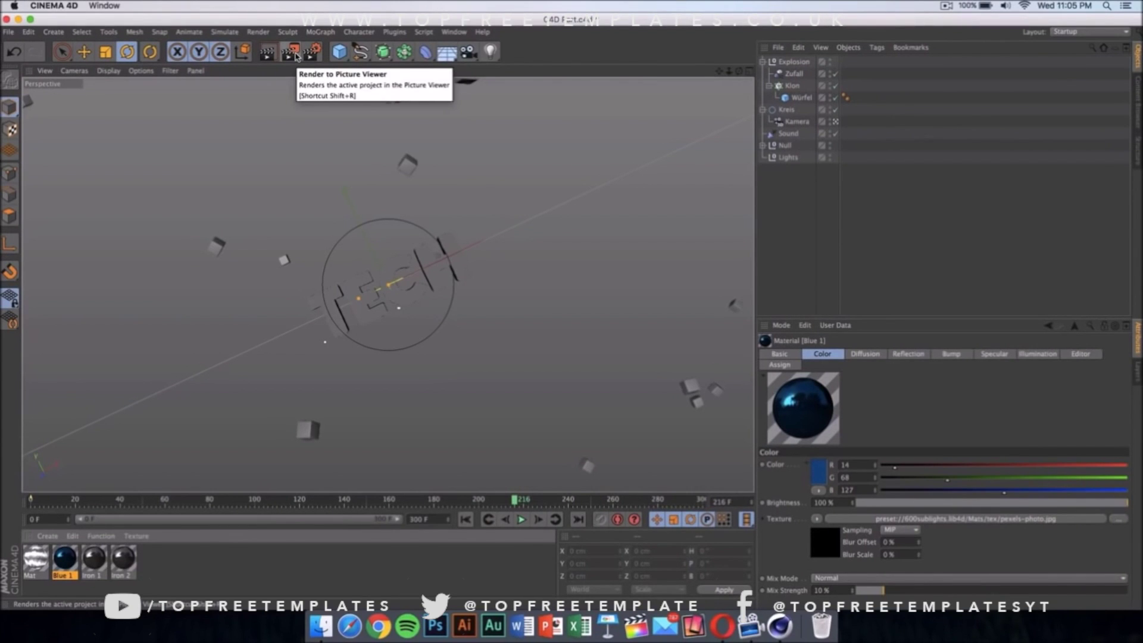
Start rendering the project to the Picture Viewer, accepting the missing textures, and ask to close the viewer.
left_click(295, 54)
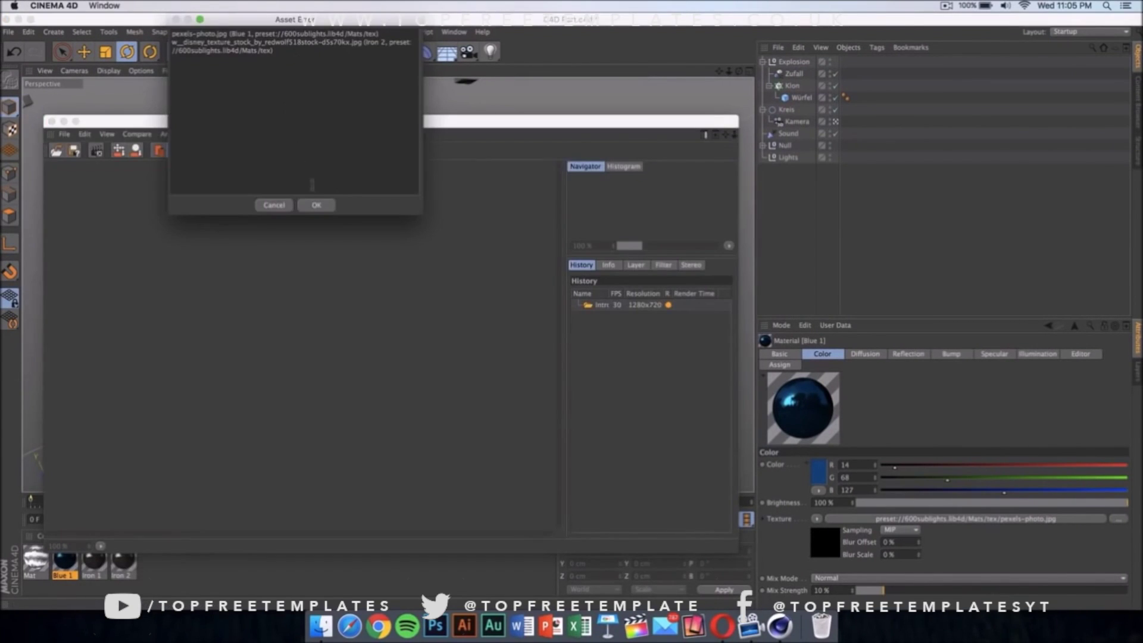
left_click(312, 205)
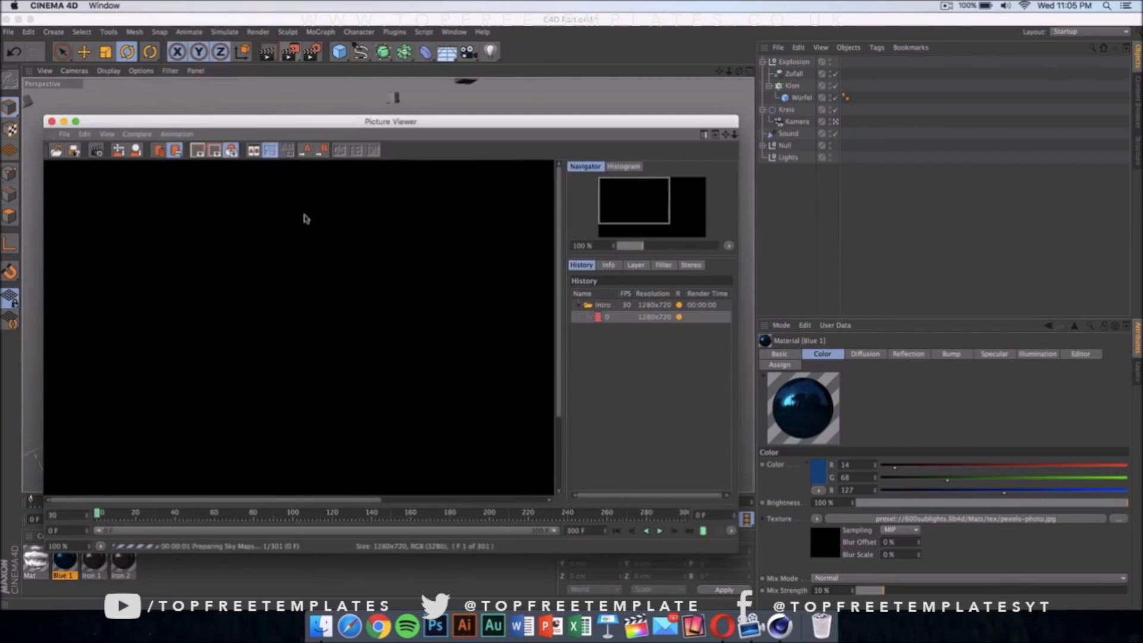
left_click(52, 121)
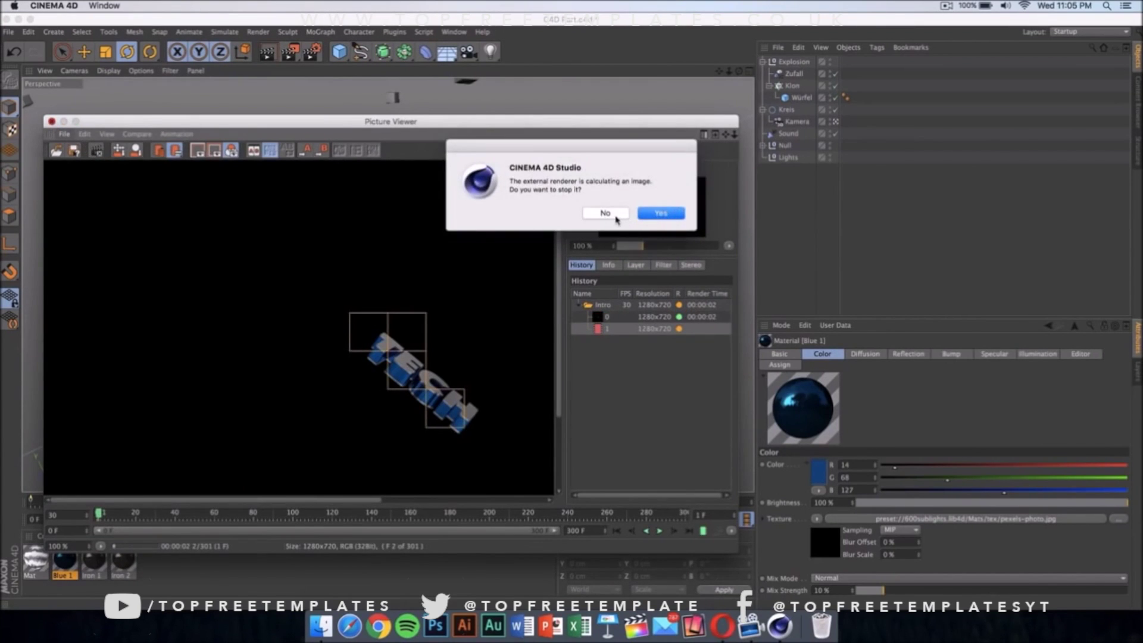
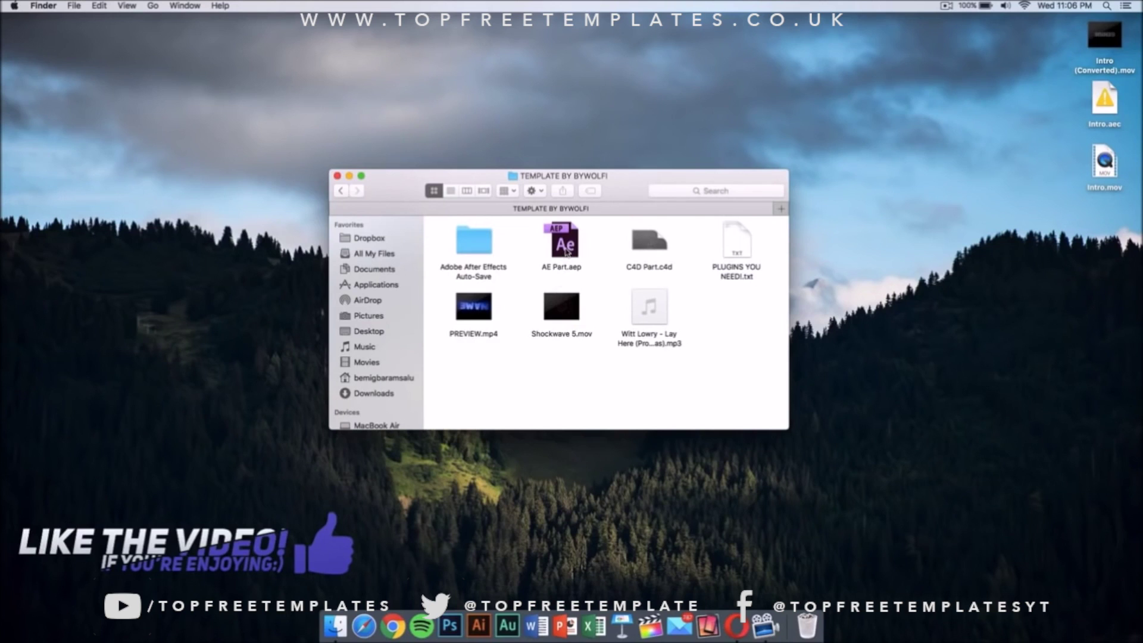
Open AE Part.aep from the TEMPLATE BY BYWOLFI folder in After Effects and step the composition back to 0:00:04:21.
left_click(568, 249)
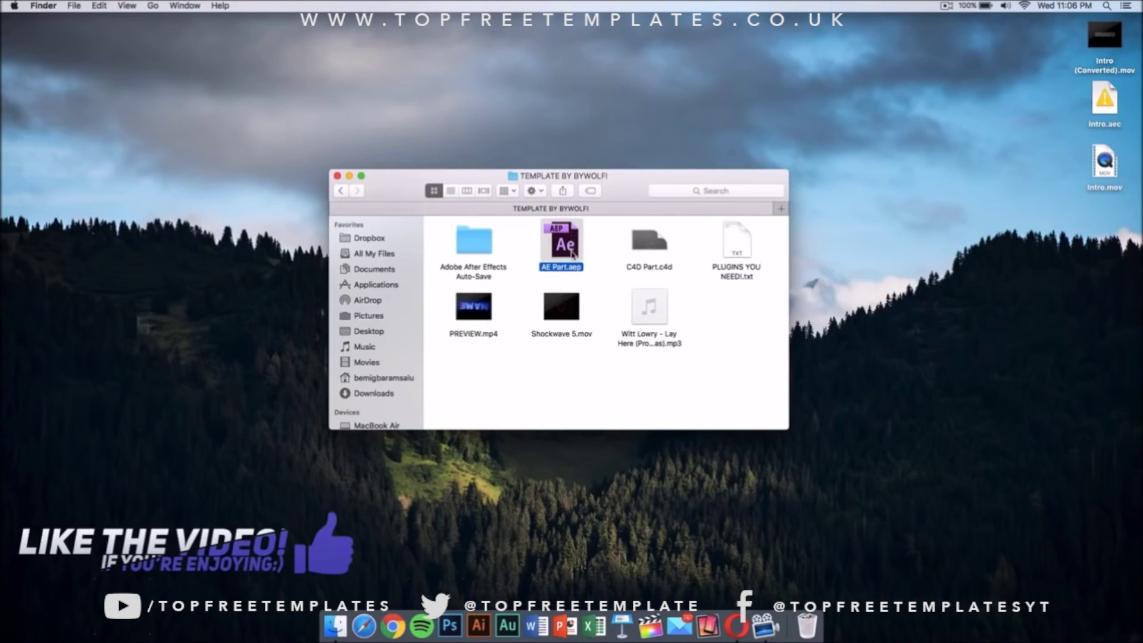
double_click(568, 249)
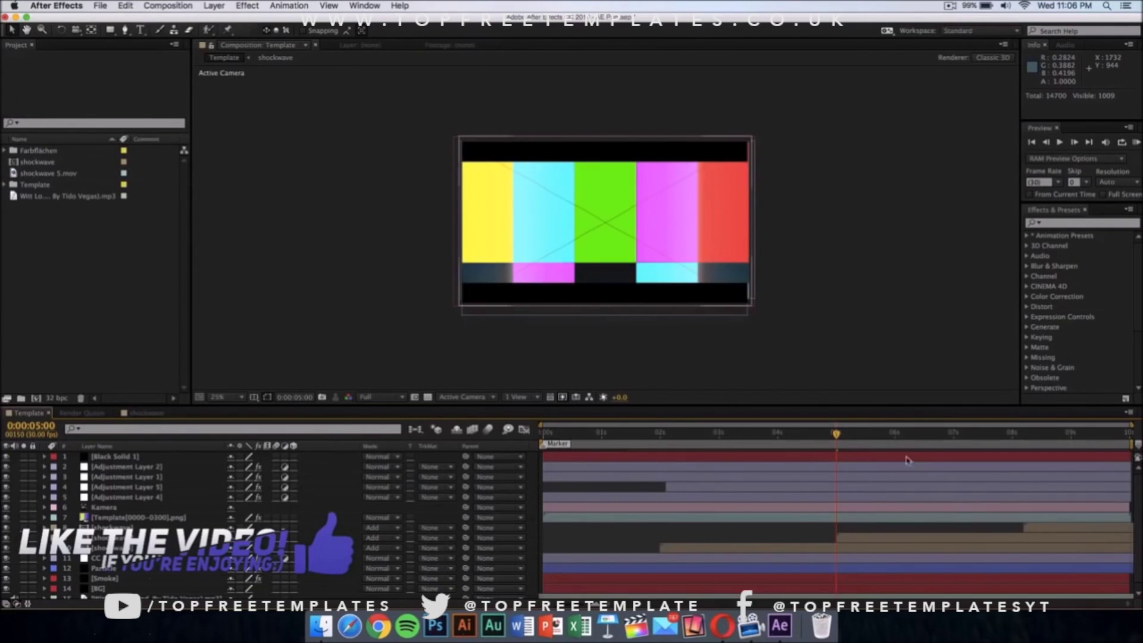
key("Page_Up")
key("Page_Up")
key("Page_Up")
key("Page_Up")
key("Page_Up")
key("Page_Up")
key("Page_Up")
key("Page_Up")
key("Page_Up")
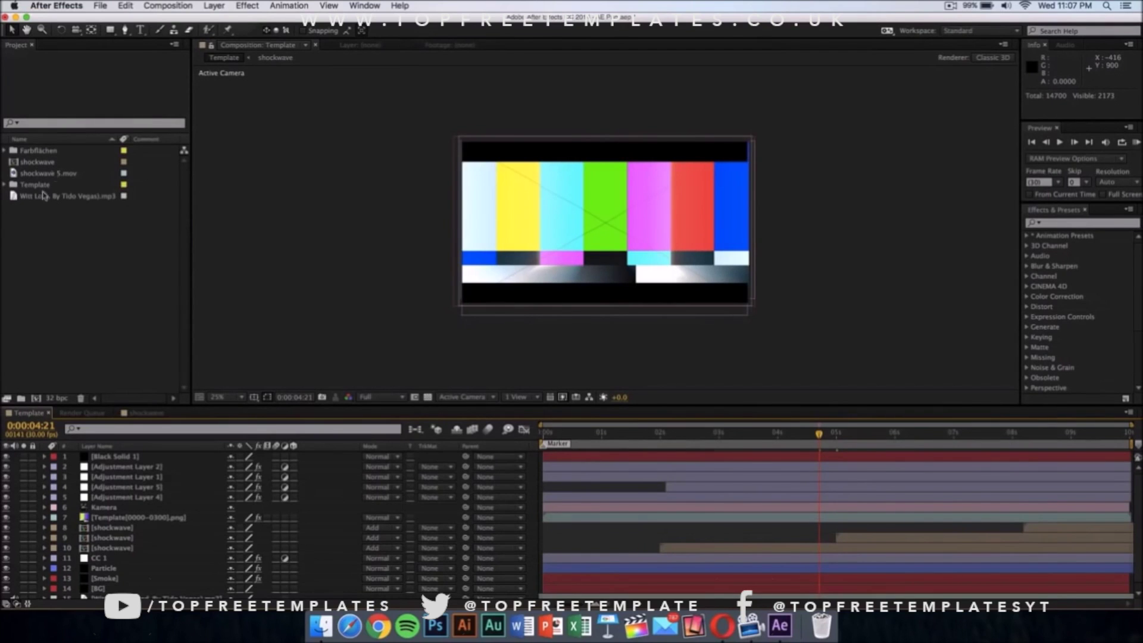
Replace the Template[0000-0300].png footage in the project's Template folder with Intro (Converted).mov from the Desktop.
left_click(5, 185)
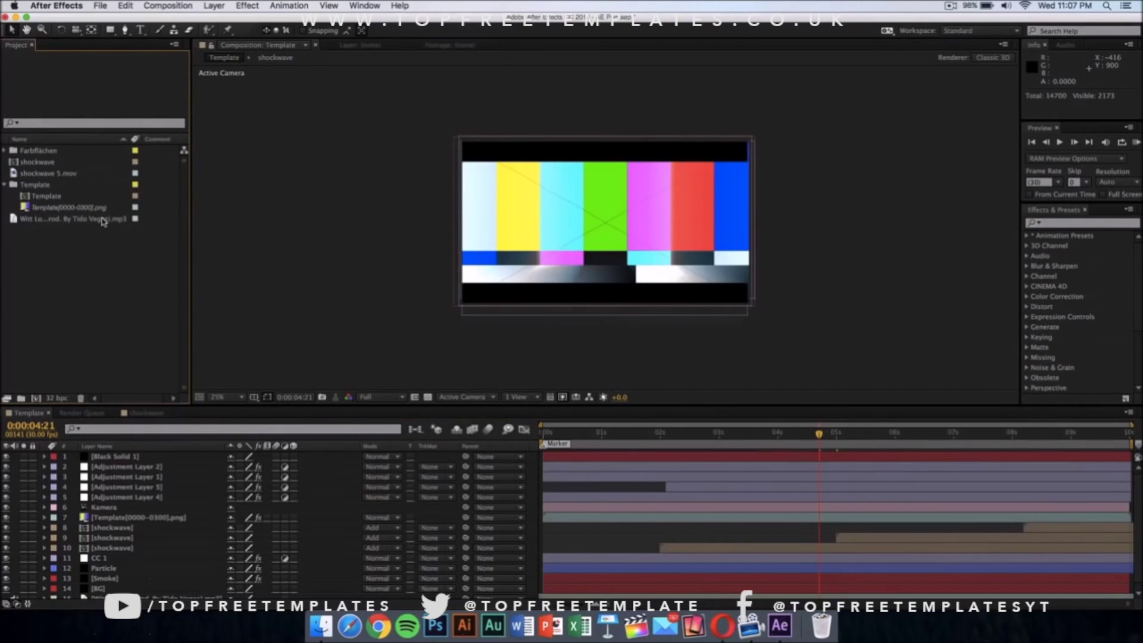
left_click(36, 187)
left_click(39, 207)
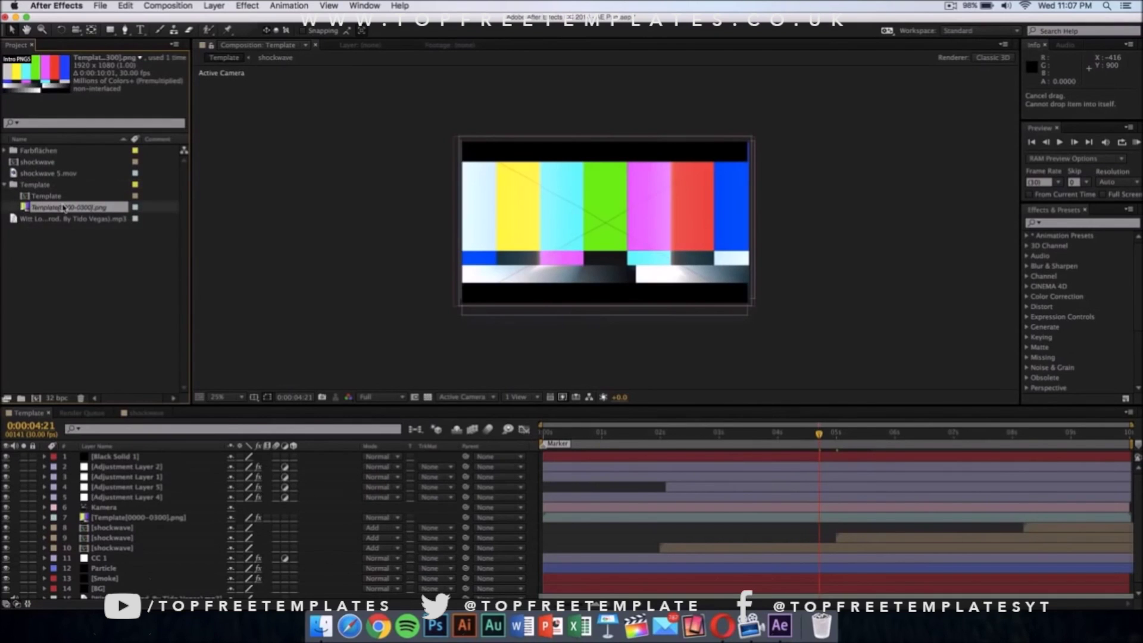
right_click(54, 211)
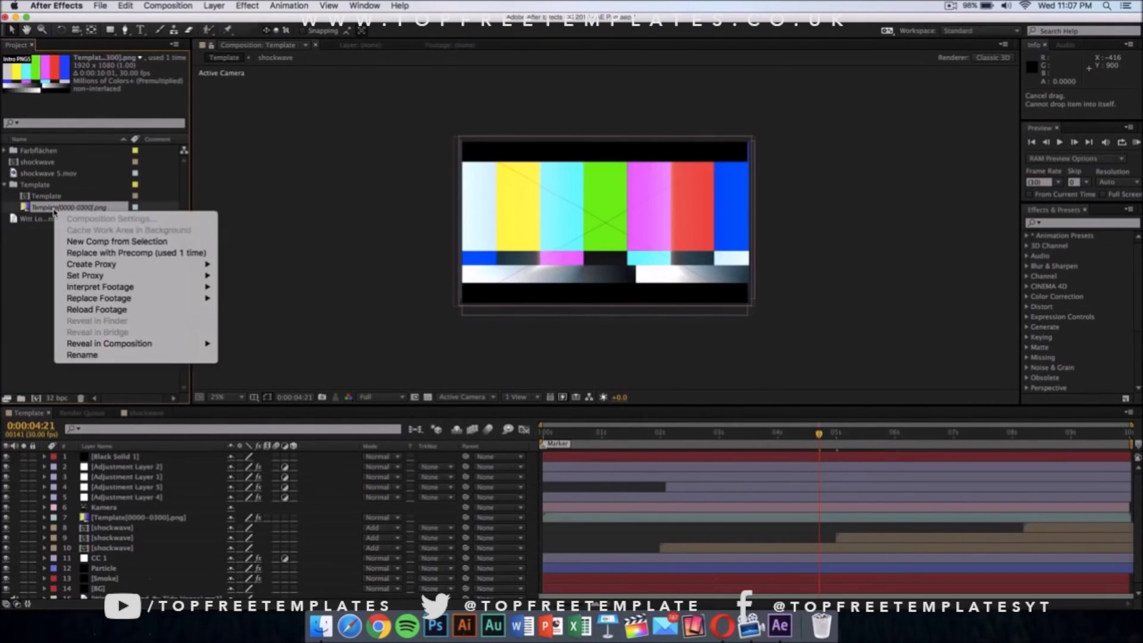
right_click(103, 213)
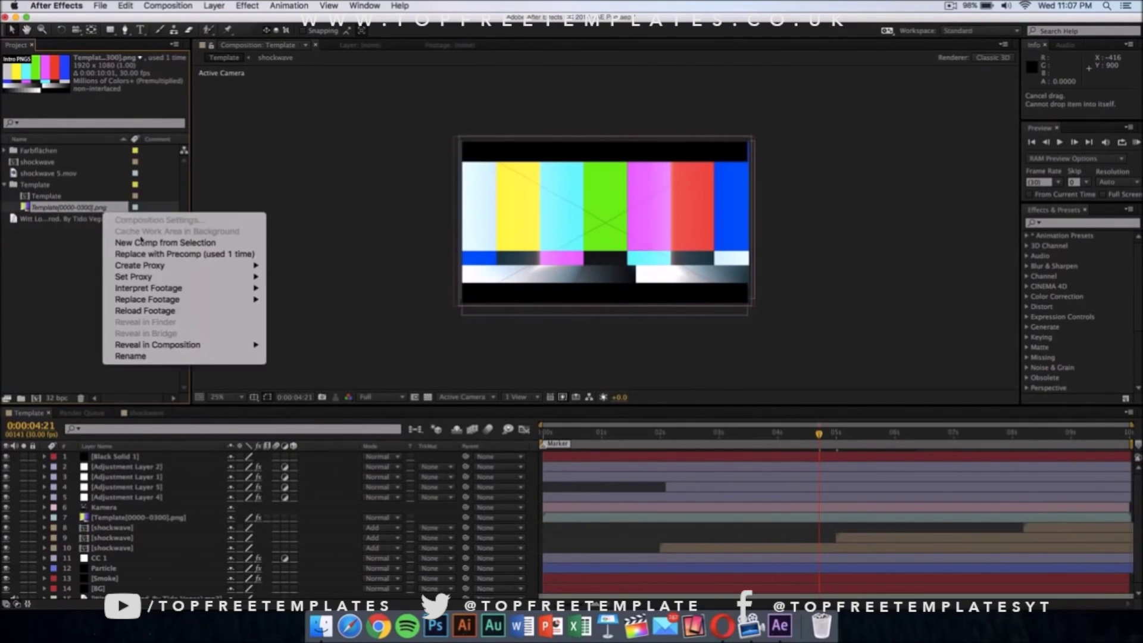
mouse_move(184, 300)
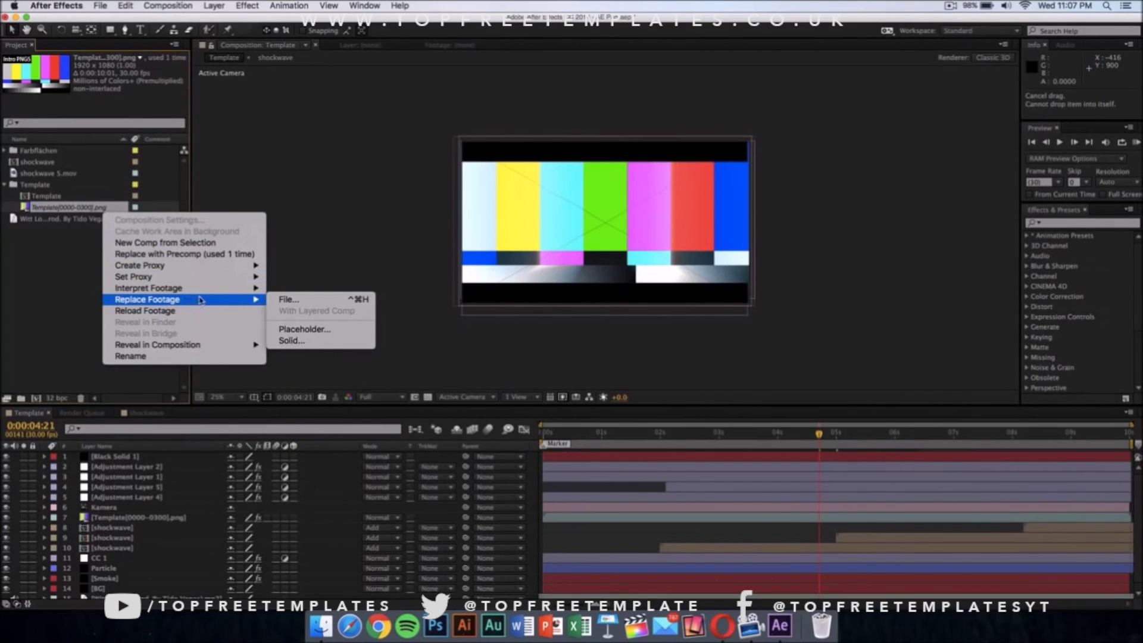
left_click(307, 302)
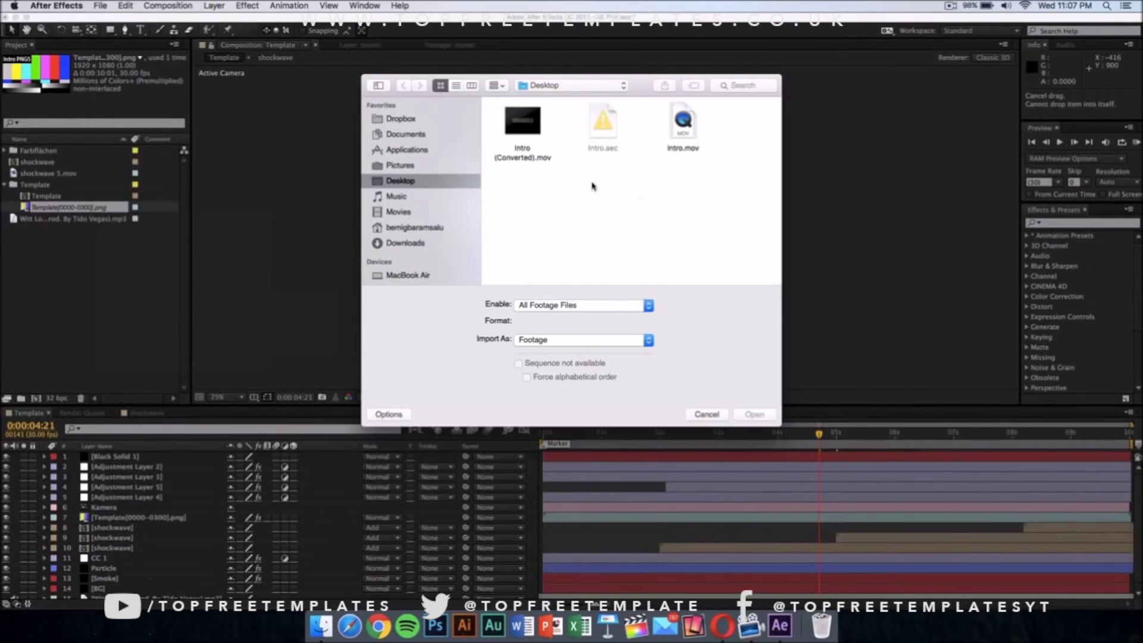
left_click(536, 157)
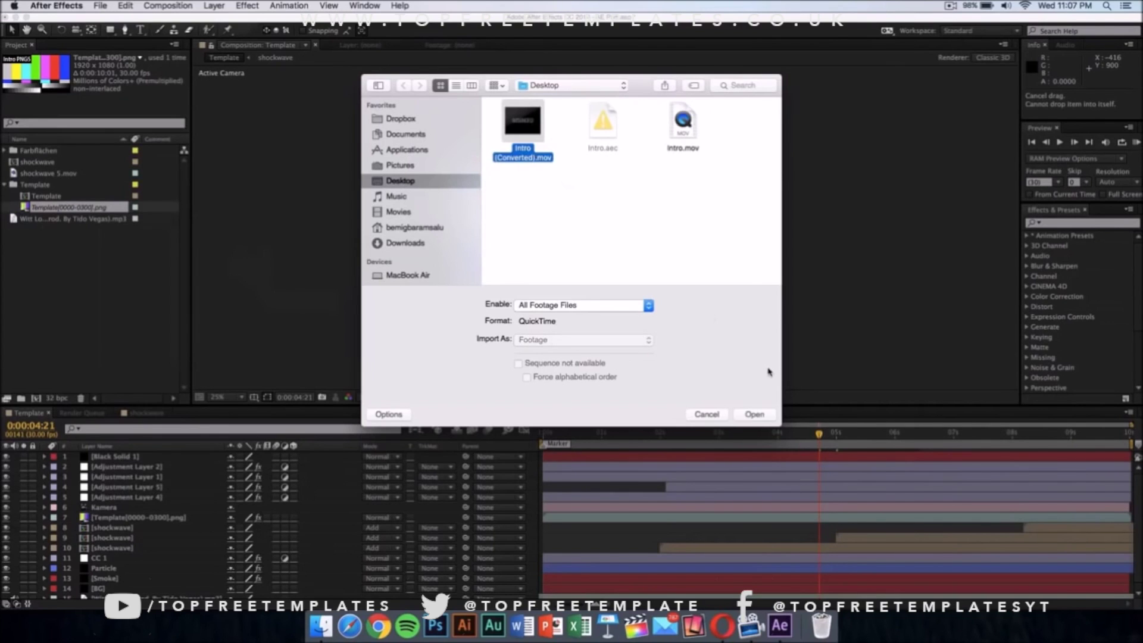
left_click(756, 415)
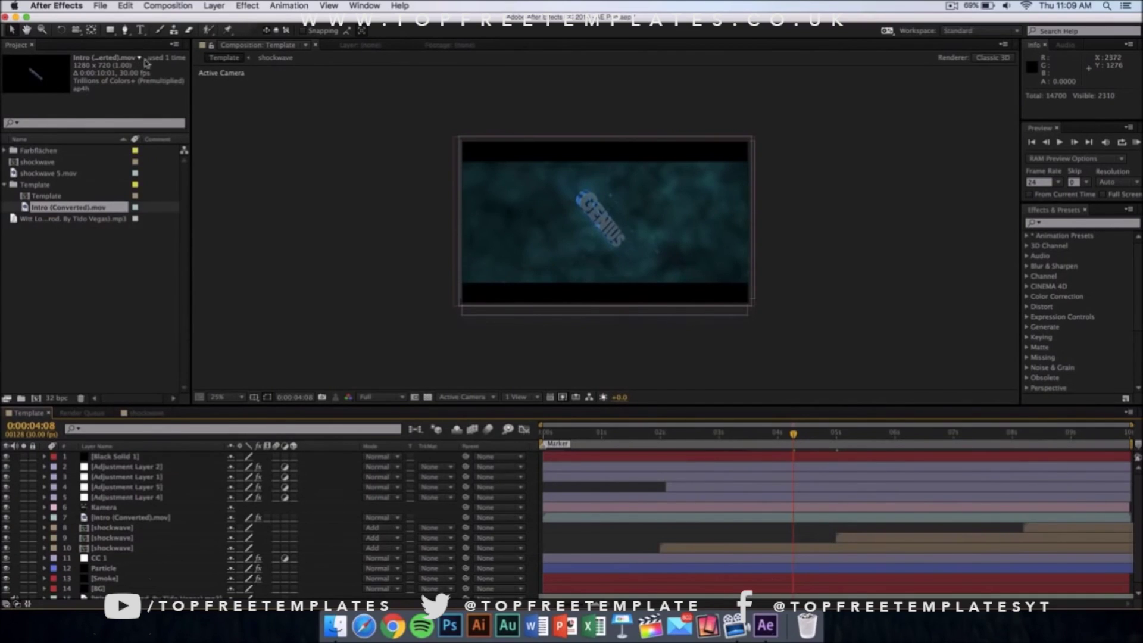
Render the Template composition through the render queue as the QuickTime movie Template_1.mov on the Desktop.
left_click(180, 3)
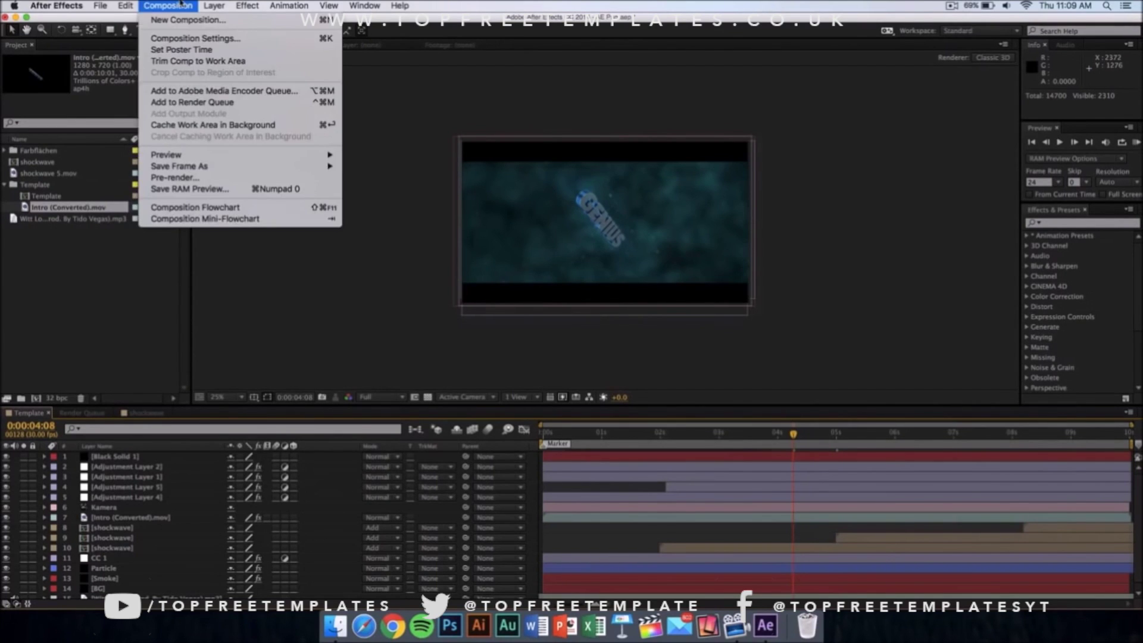
left_click(201, 103)
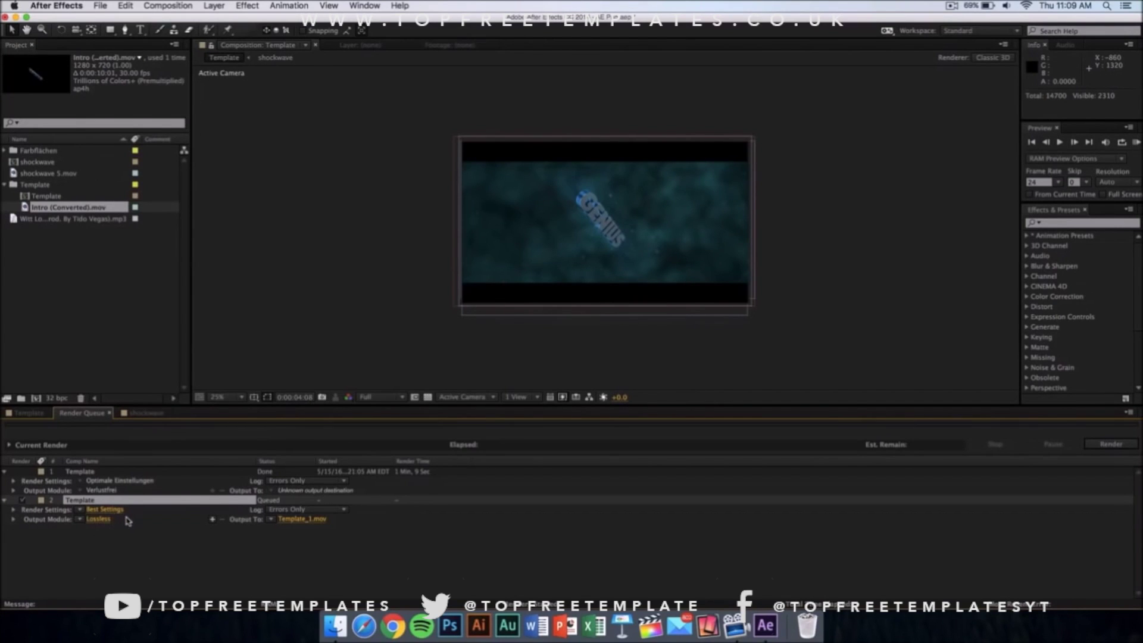
left_click(308, 521)
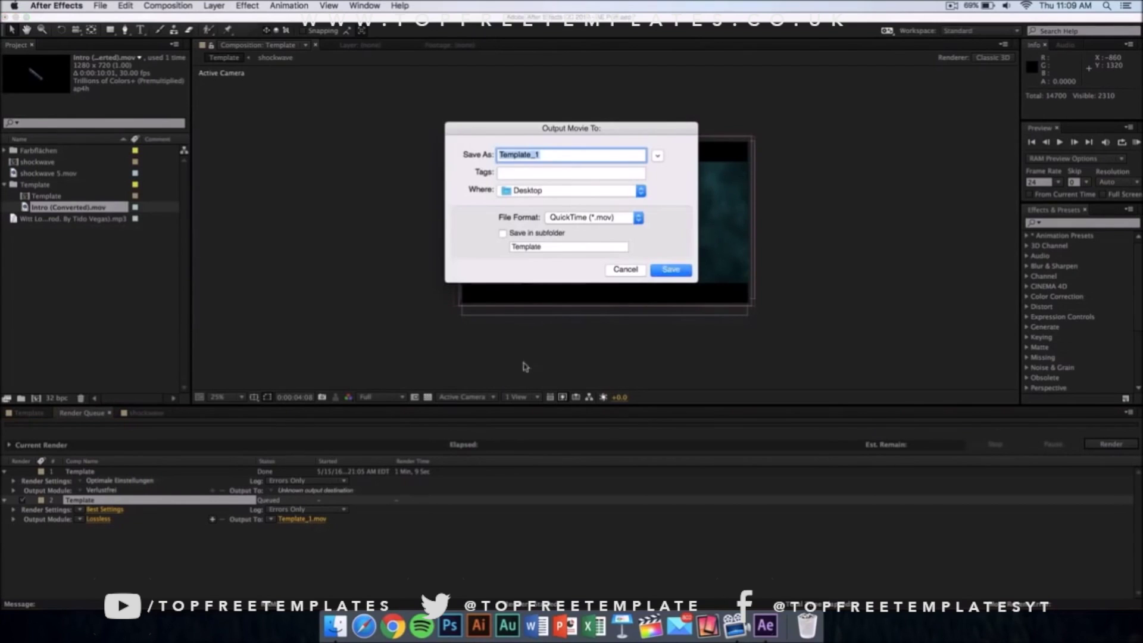
left_click(529, 193)
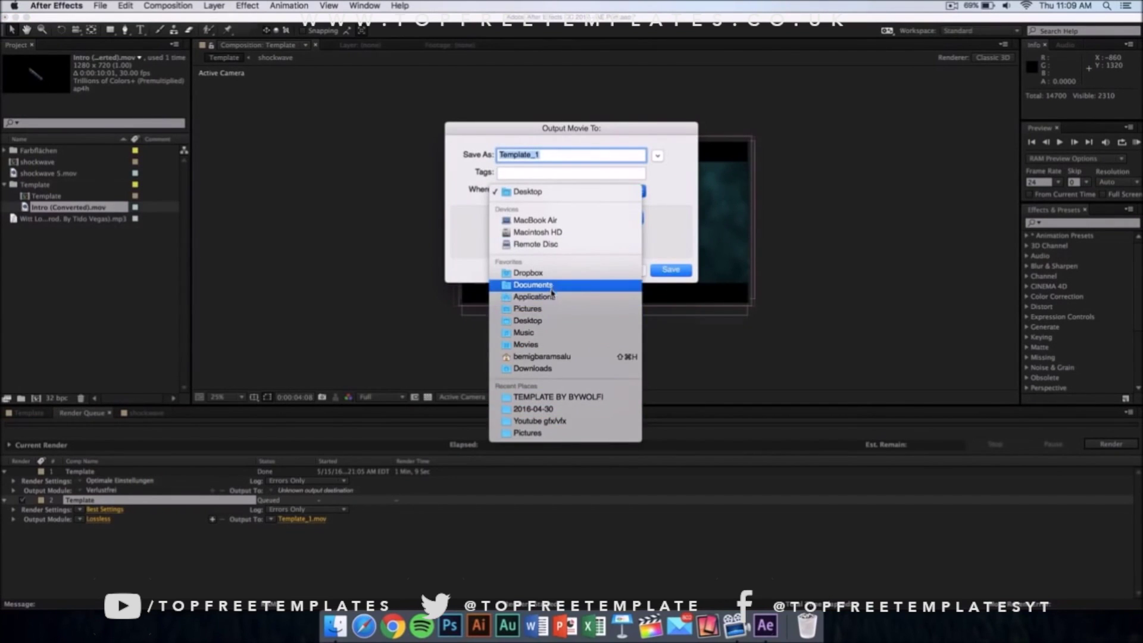
left_click(688, 218)
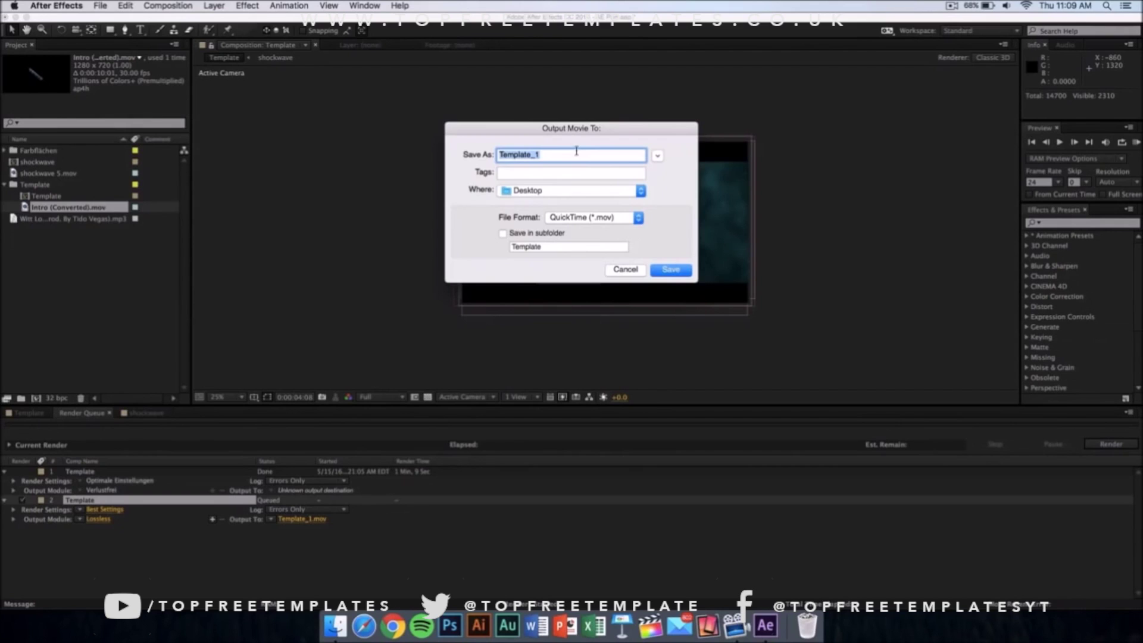
left_click(679, 271)
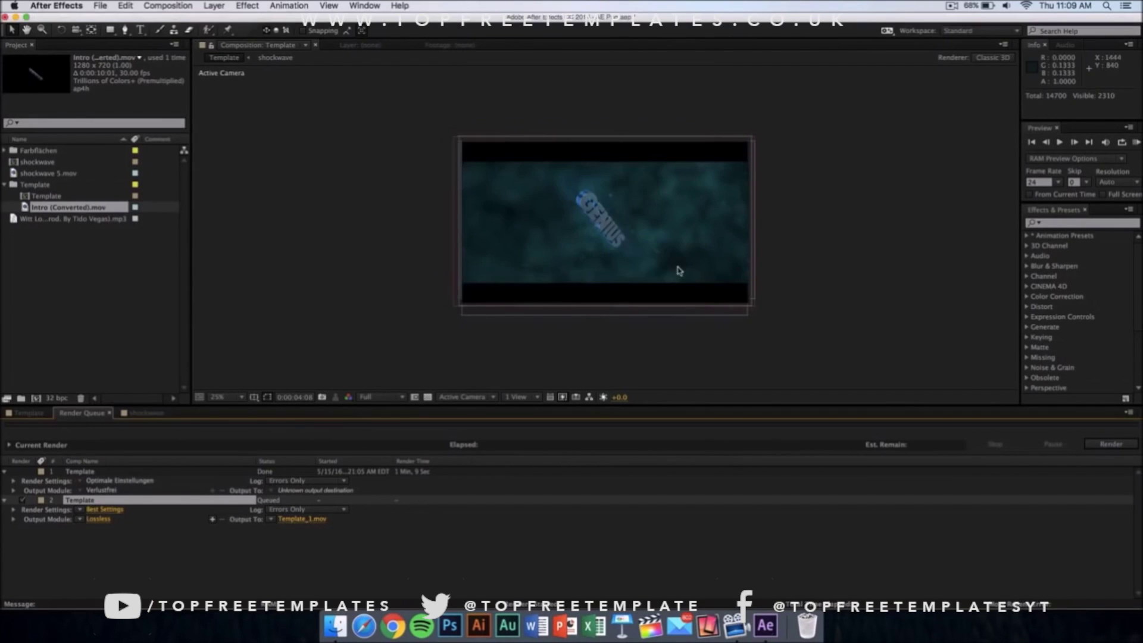
left_click(1109, 445)
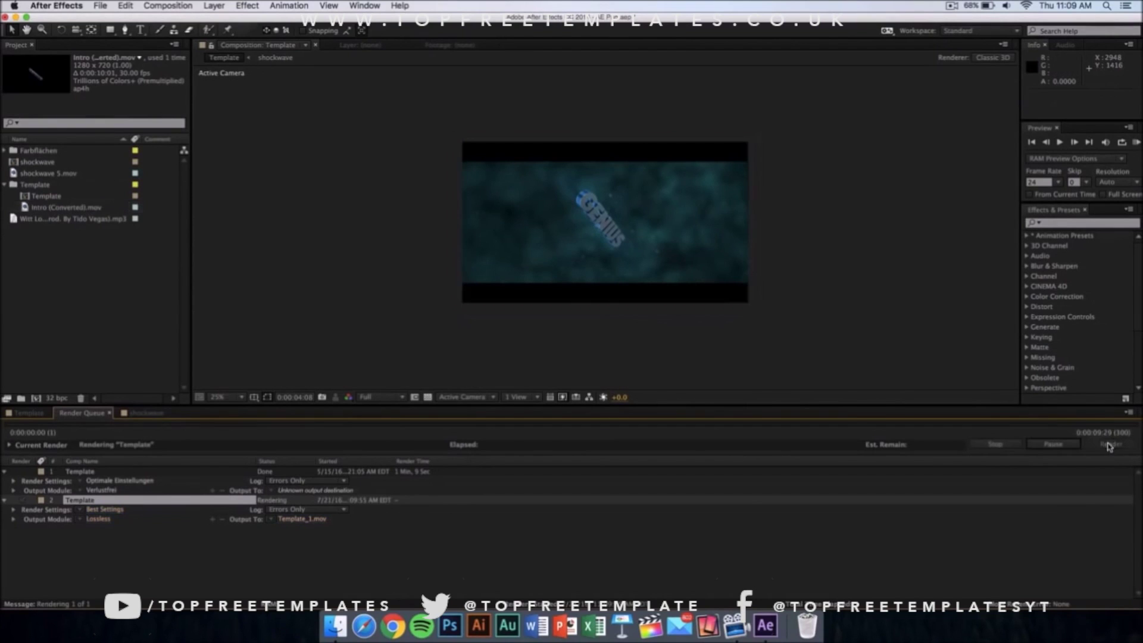